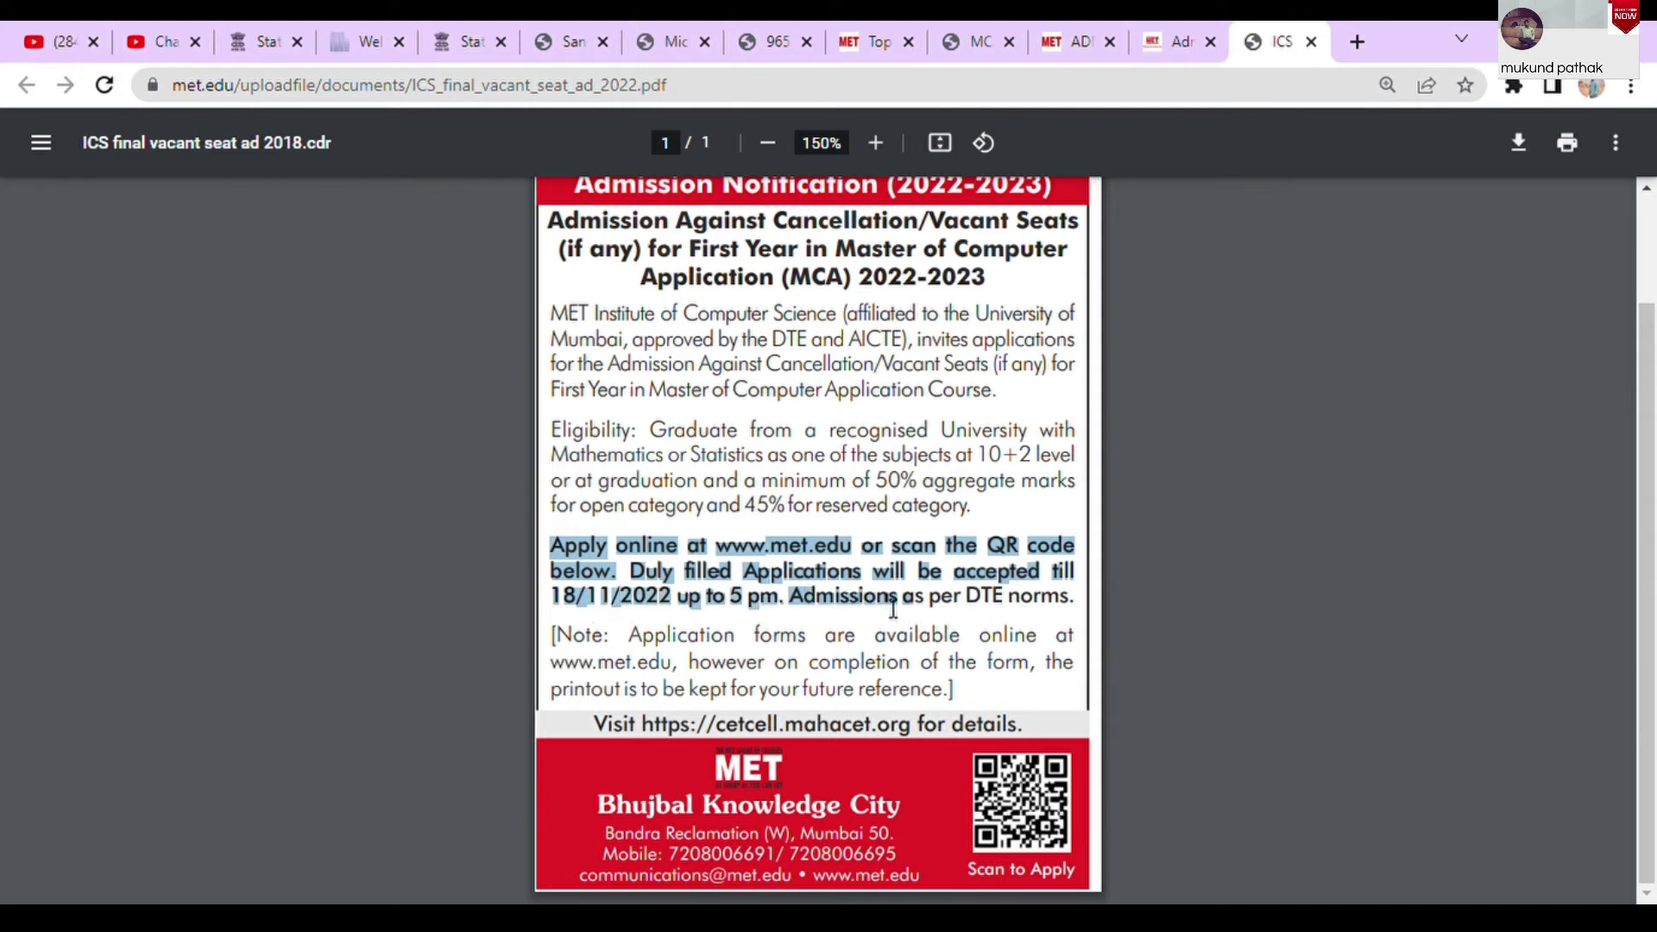
- Review the MCA FEES 2022-23 PDF, then return to the MCA Institutional Quota and Vacant Seats 2022-23 page
click(1103, 604)
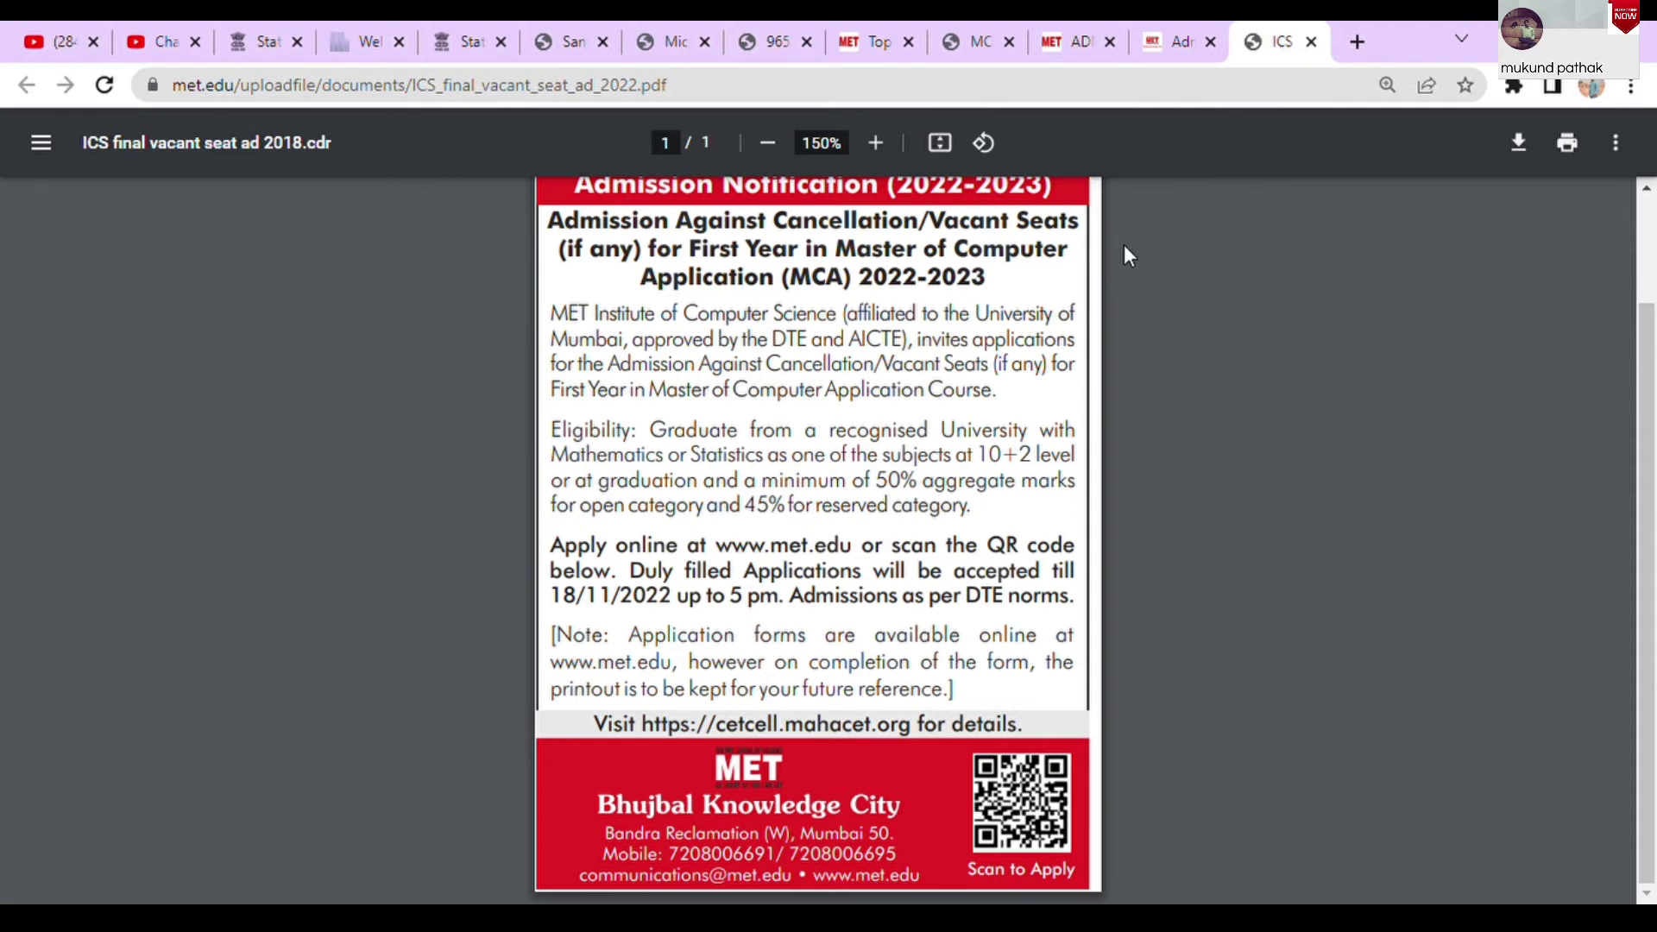
click(873, 31)
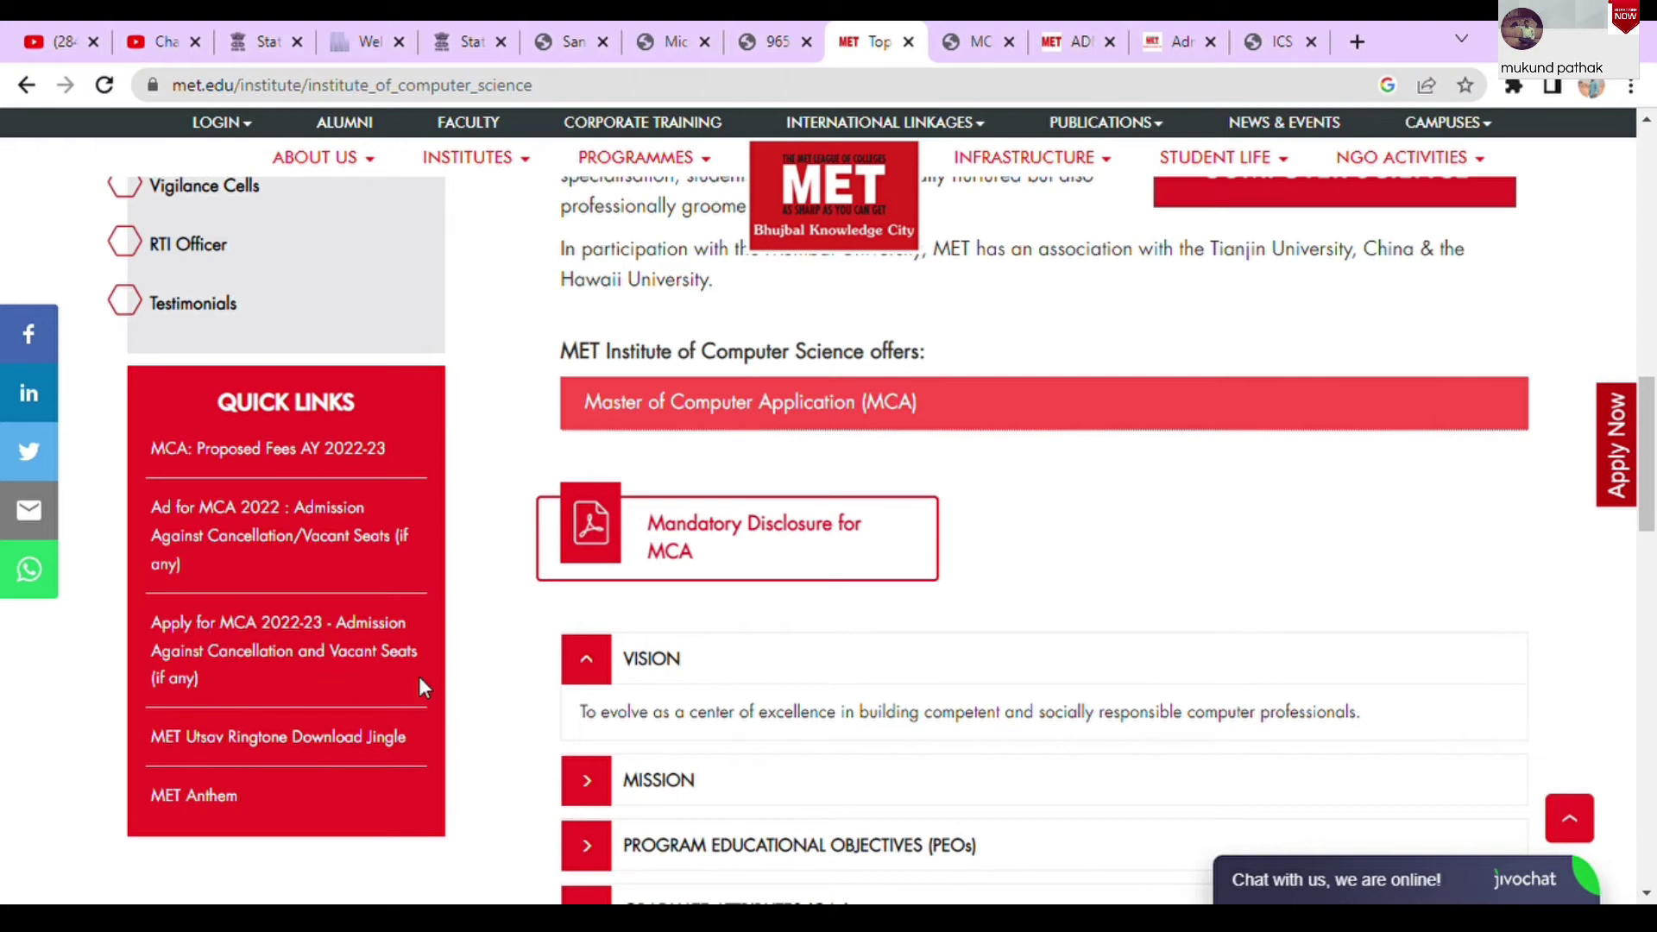
click(1001, 35)
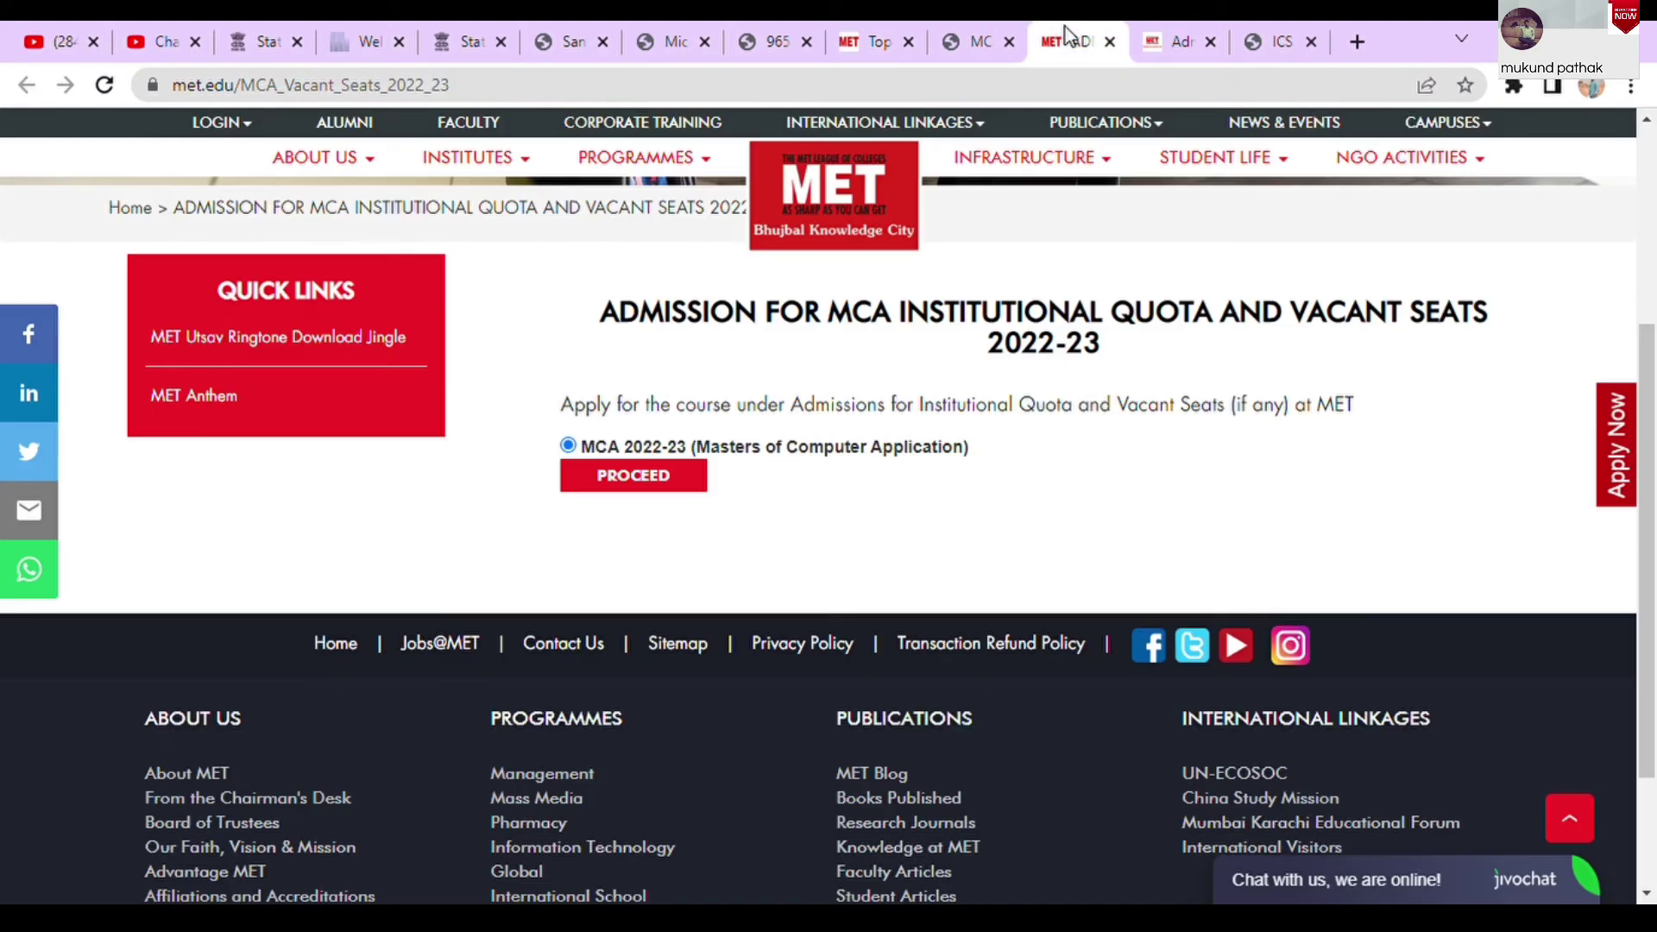
click(1067, 36)
- Open the MET registration form, fill it from autofill, and correct the mobile number
click(1189, 47)
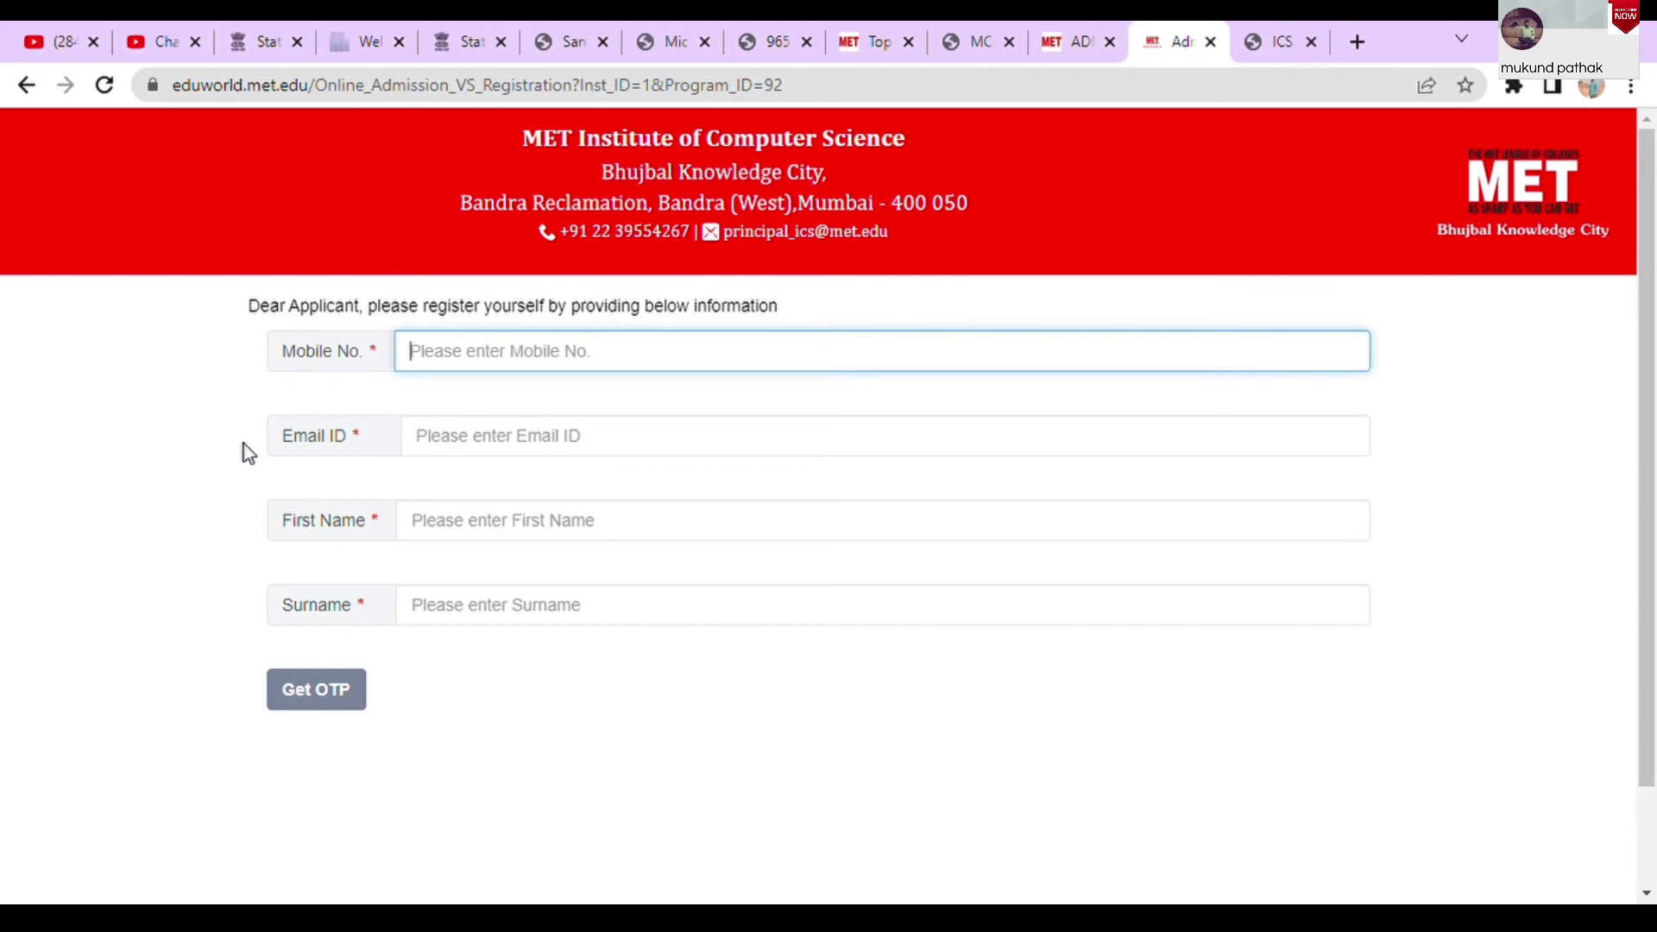
click(542, 440)
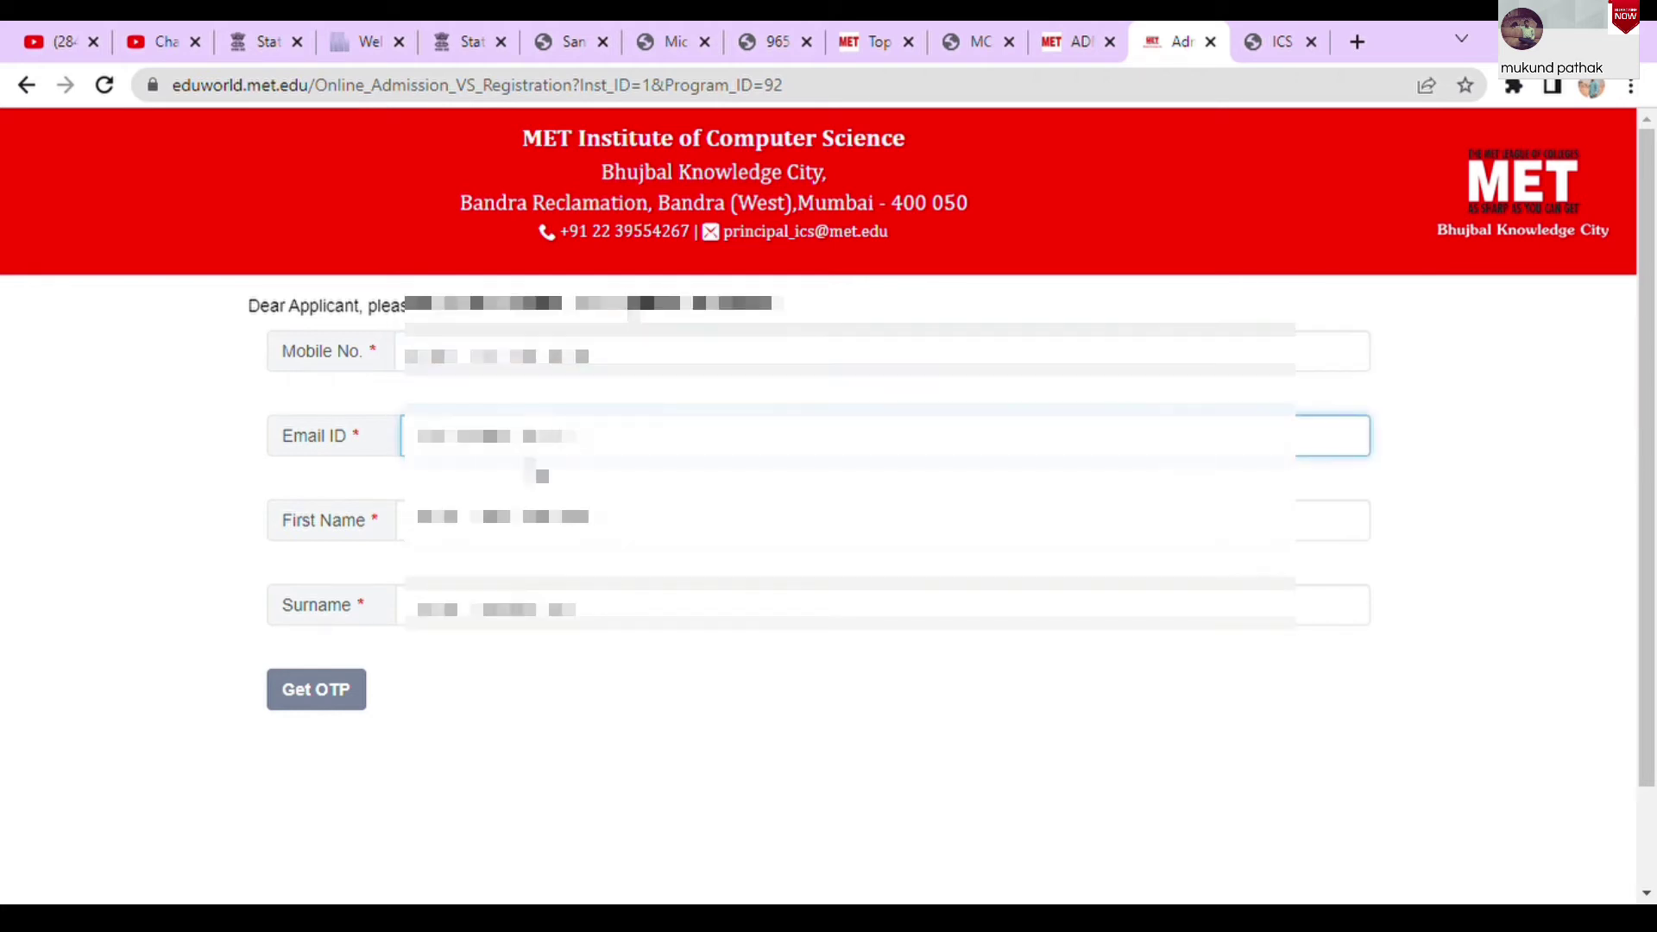
key(Tab)
key(Tab)
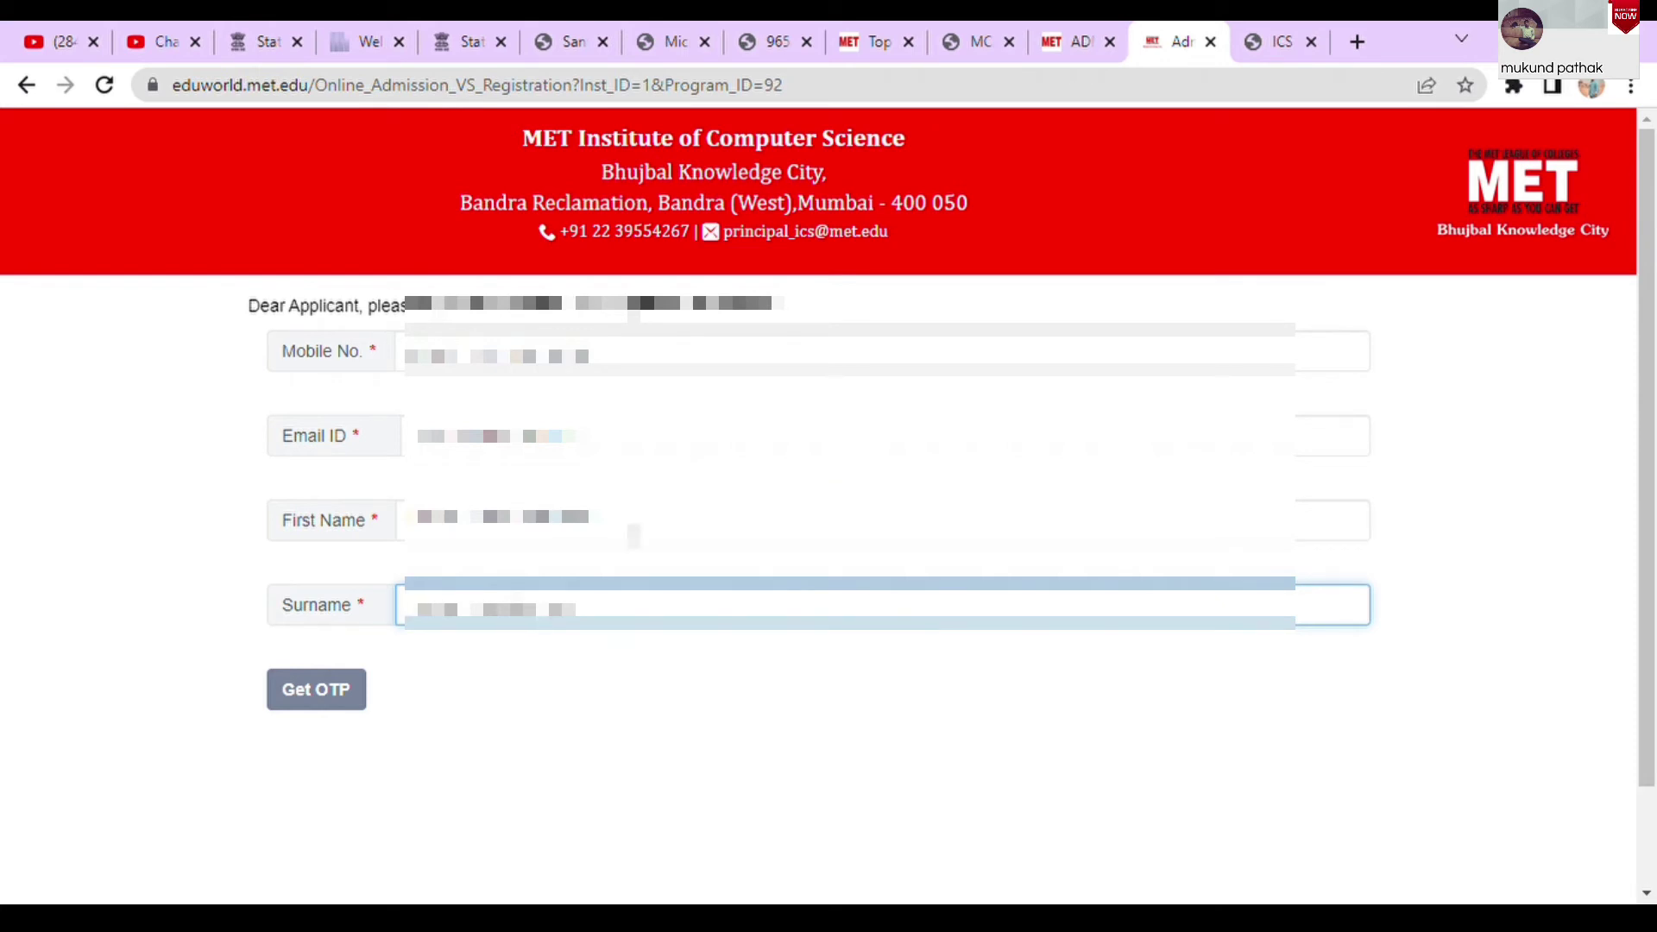
click(503, 360)
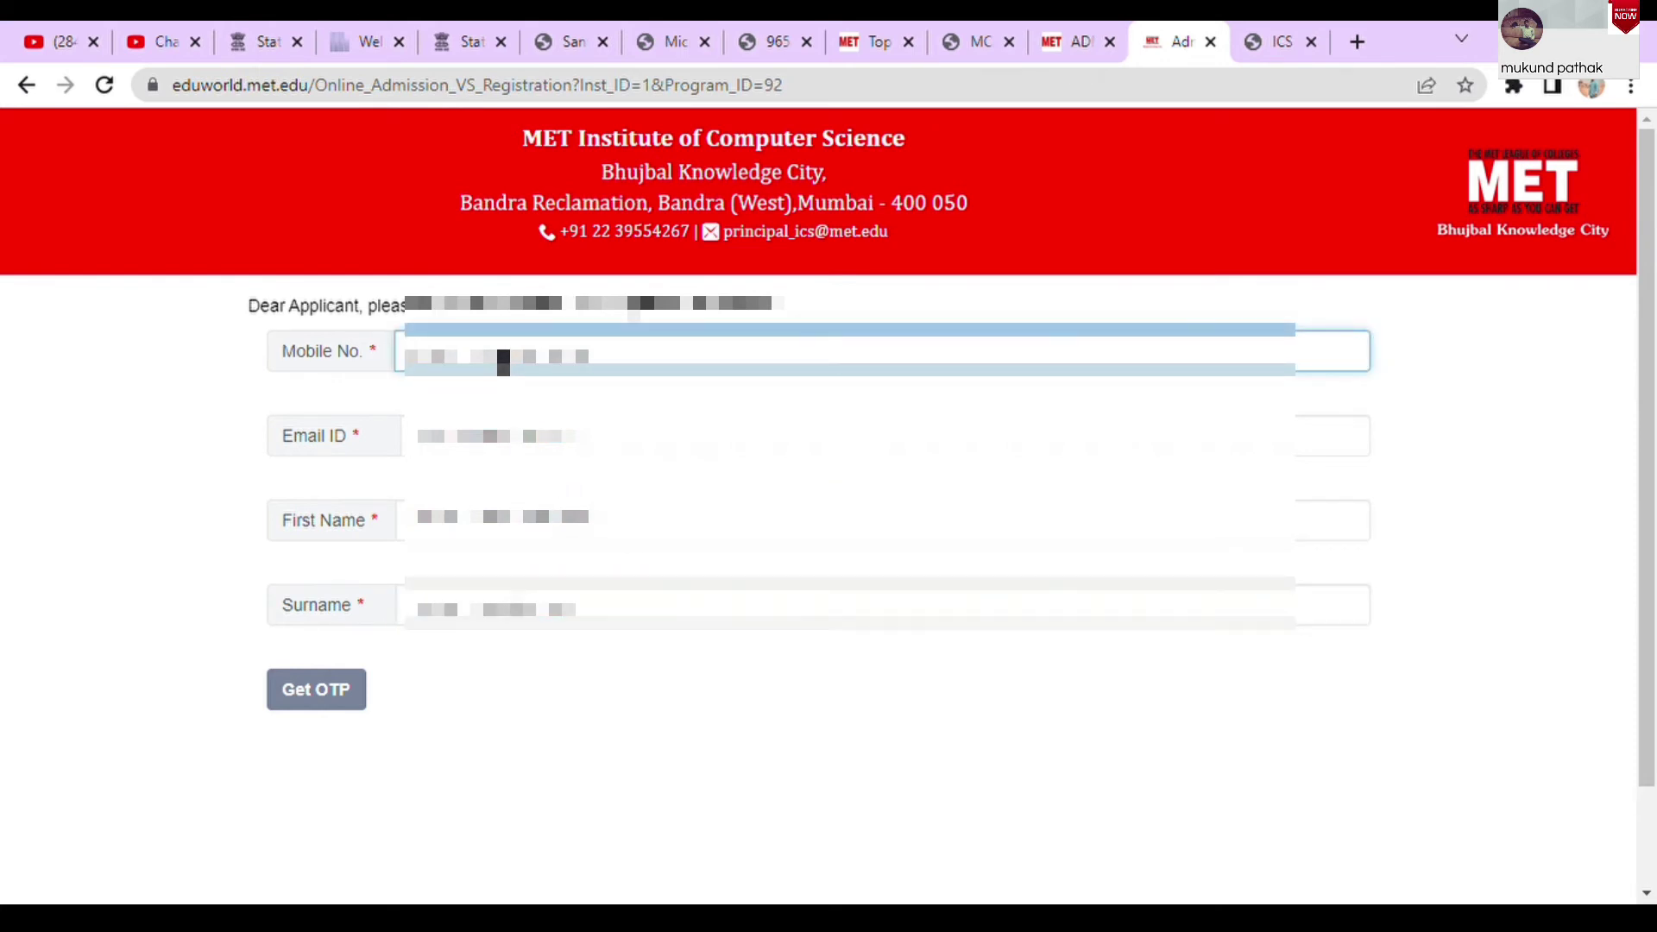
key(BackSpace)
key(BackSpace)
key(BackSpace)
key(BackSpace)
key(BackSpace)
key(BackSpace)
key(BackSpace)
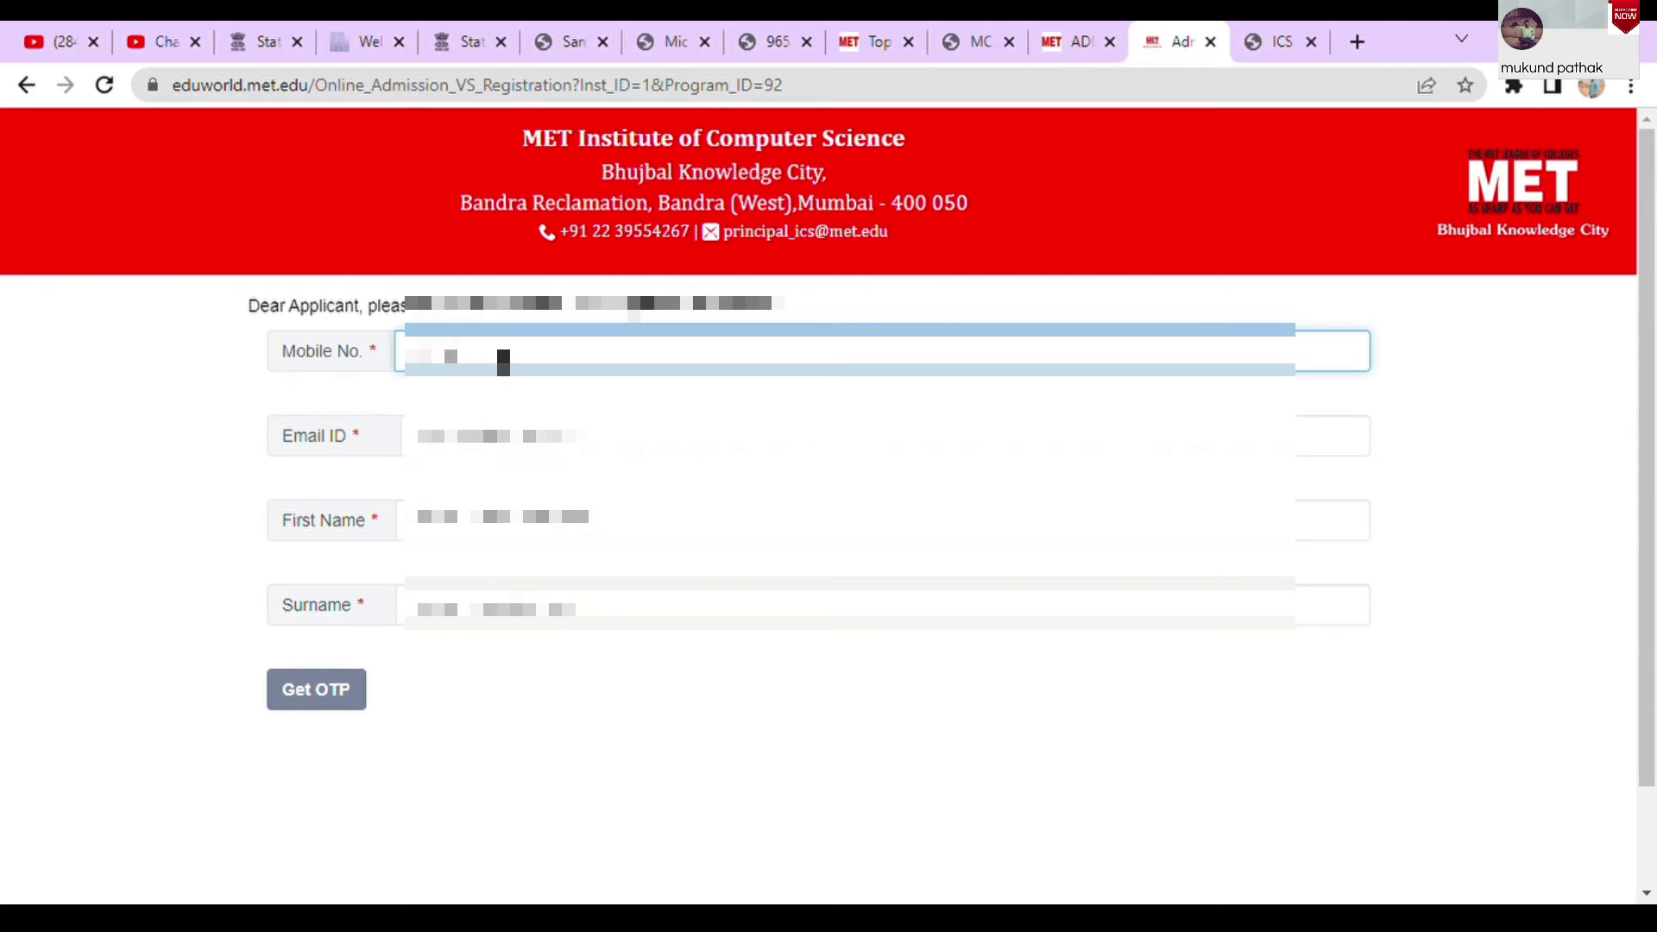
text(12345)
- Replace the Email ID with a different e-mail address
click(477, 436)
key(ctrl+a)
key(BackSpace)
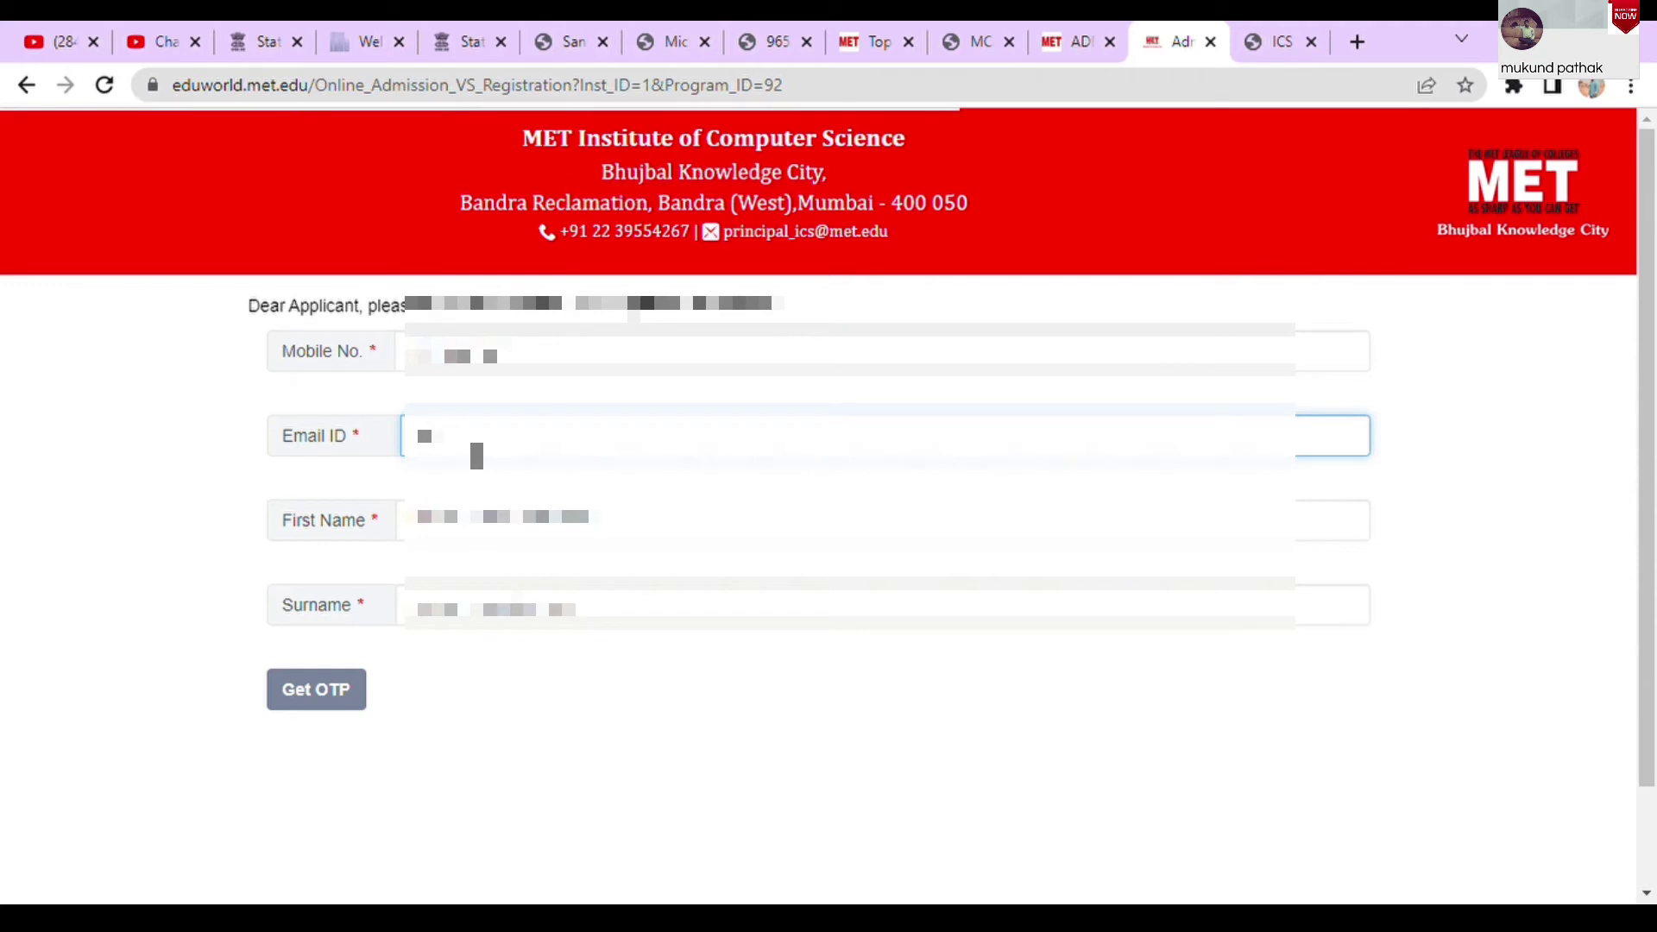
text(abcdefghi)
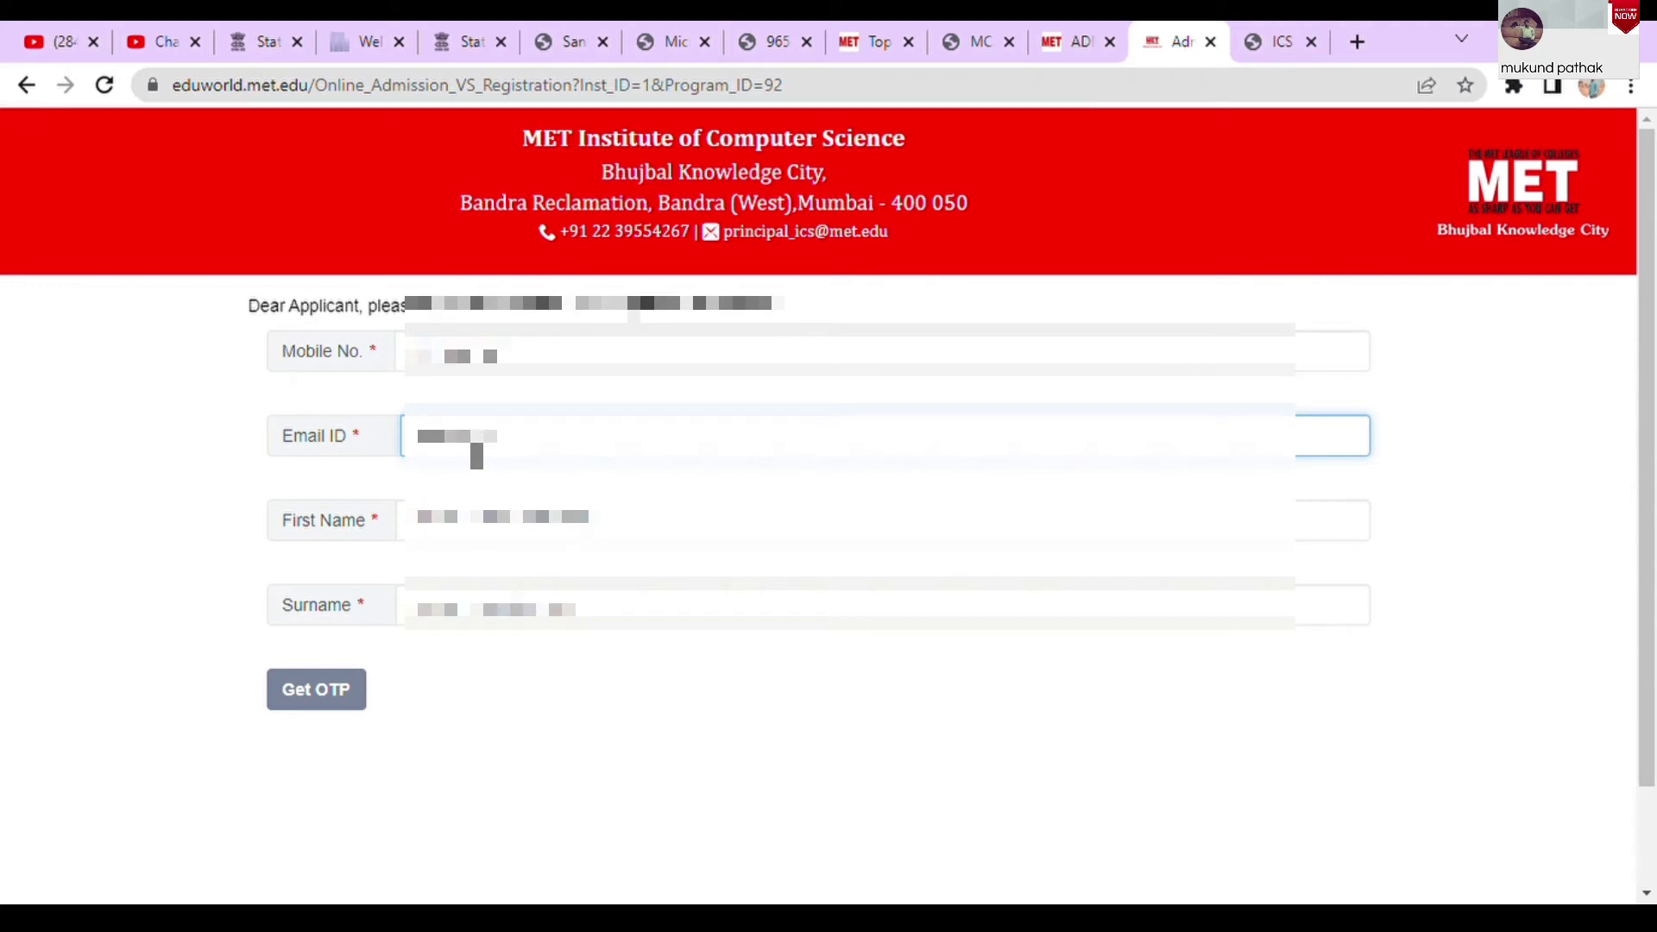
text(jklmnopqrstu)
- Enter the applicant's first name and surname, then request the registration OTP
click(410, 520)
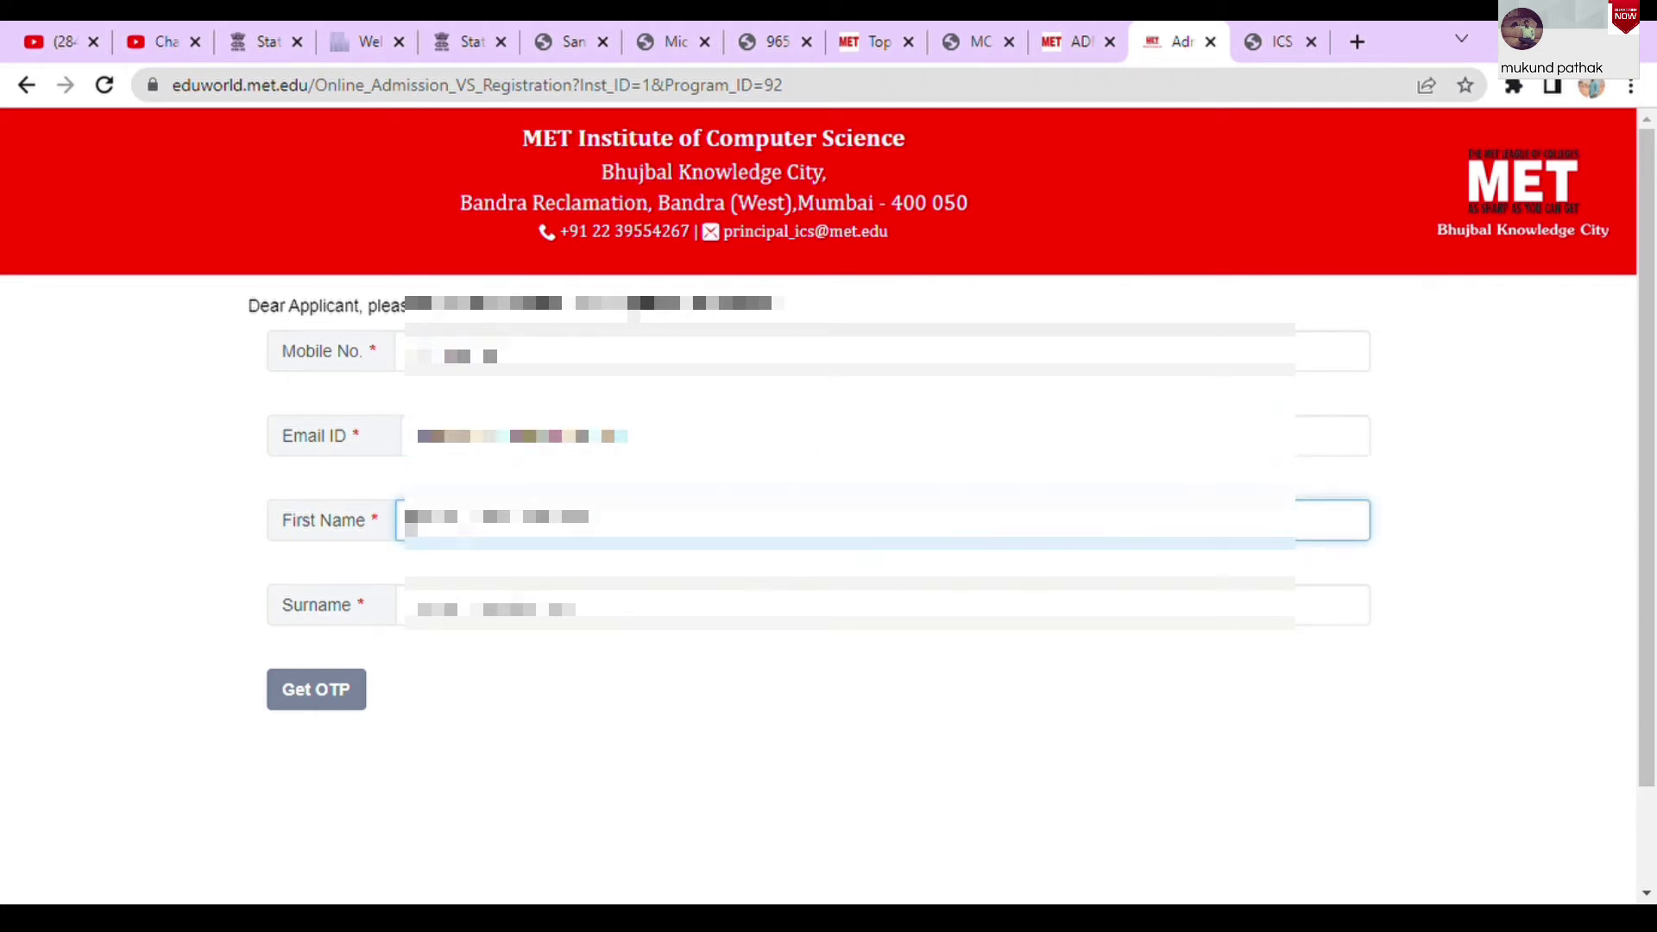
text(m)
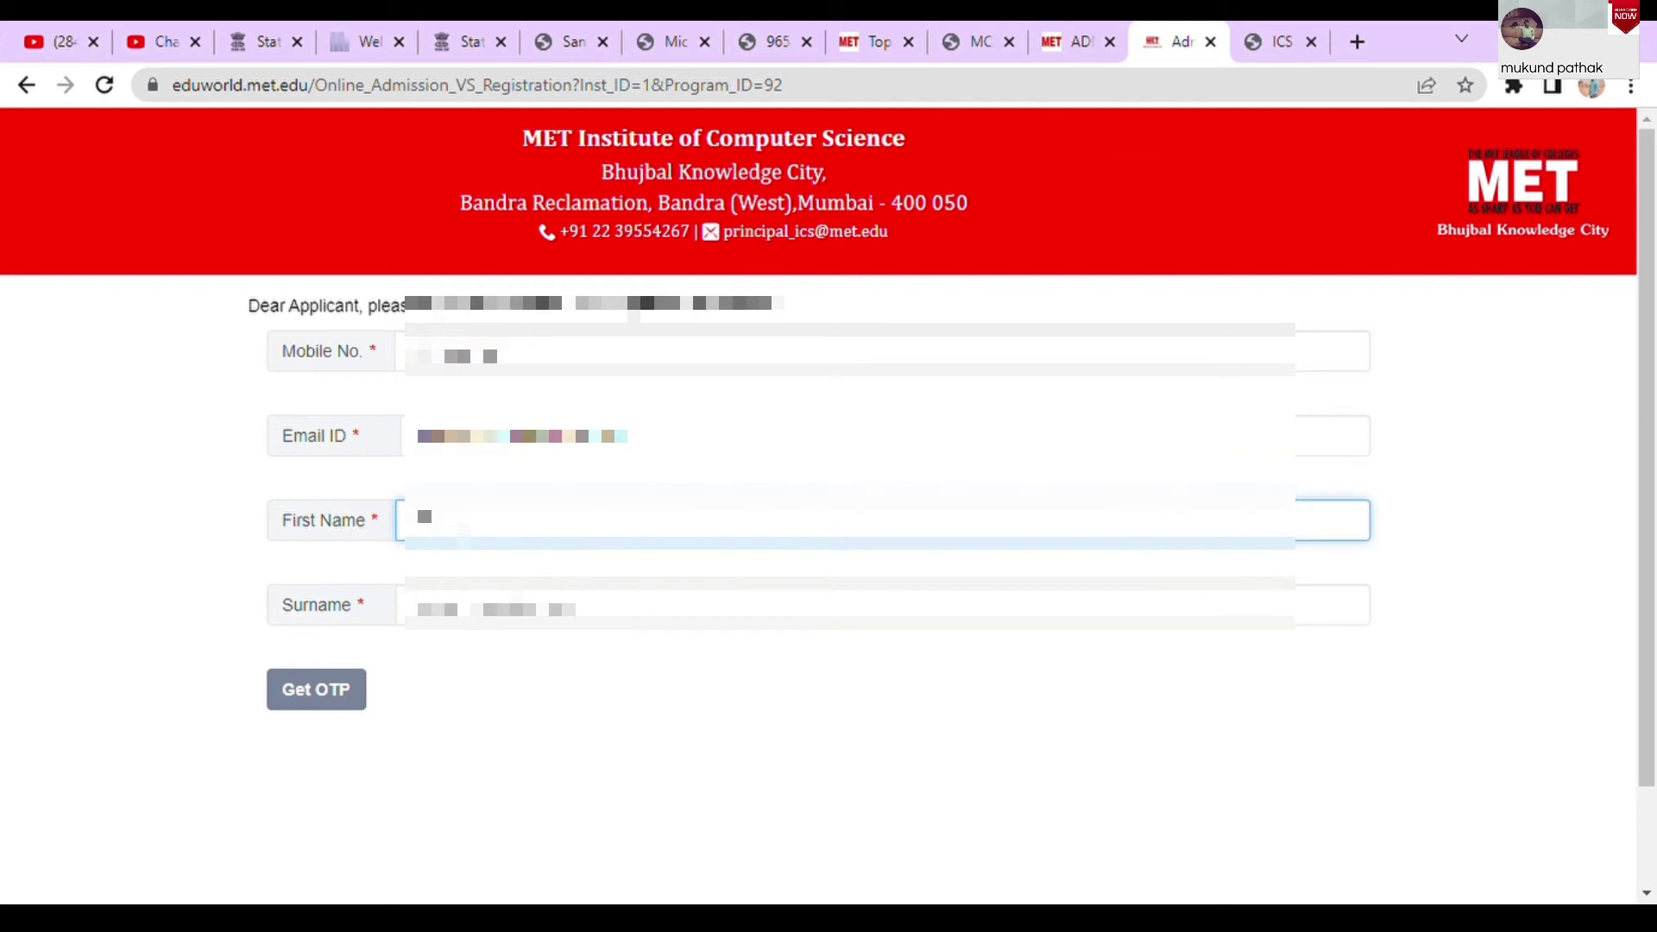
key(BackSpace)
text(m)
key(BackSpace)
key(Tab)
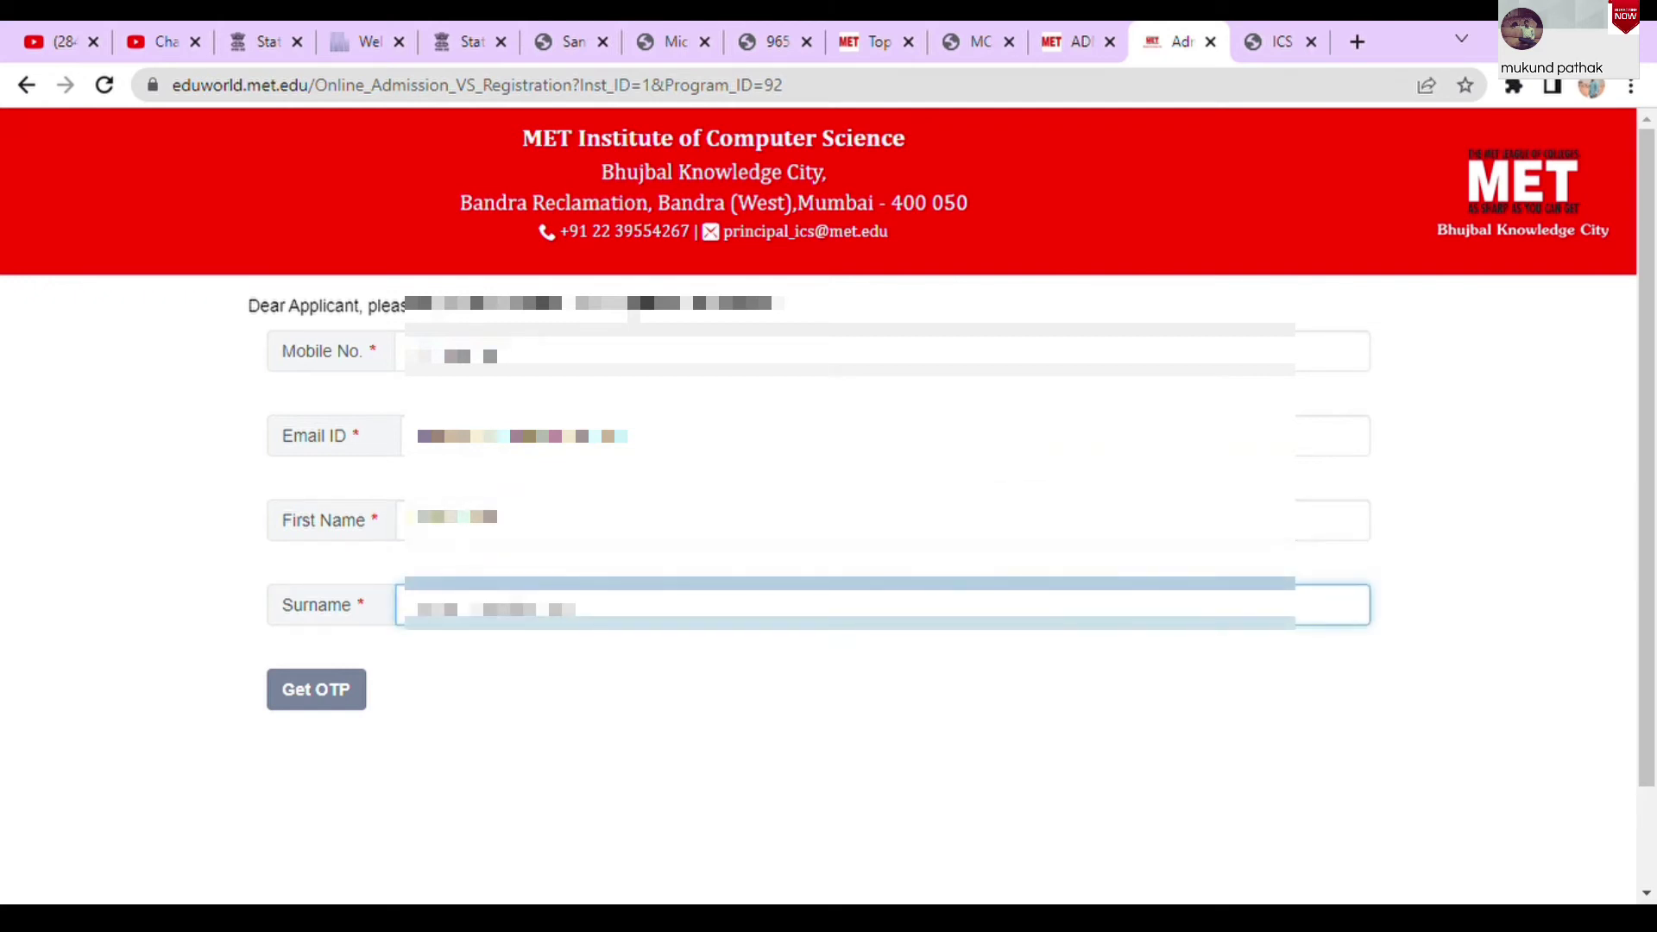
key(BackSpace)
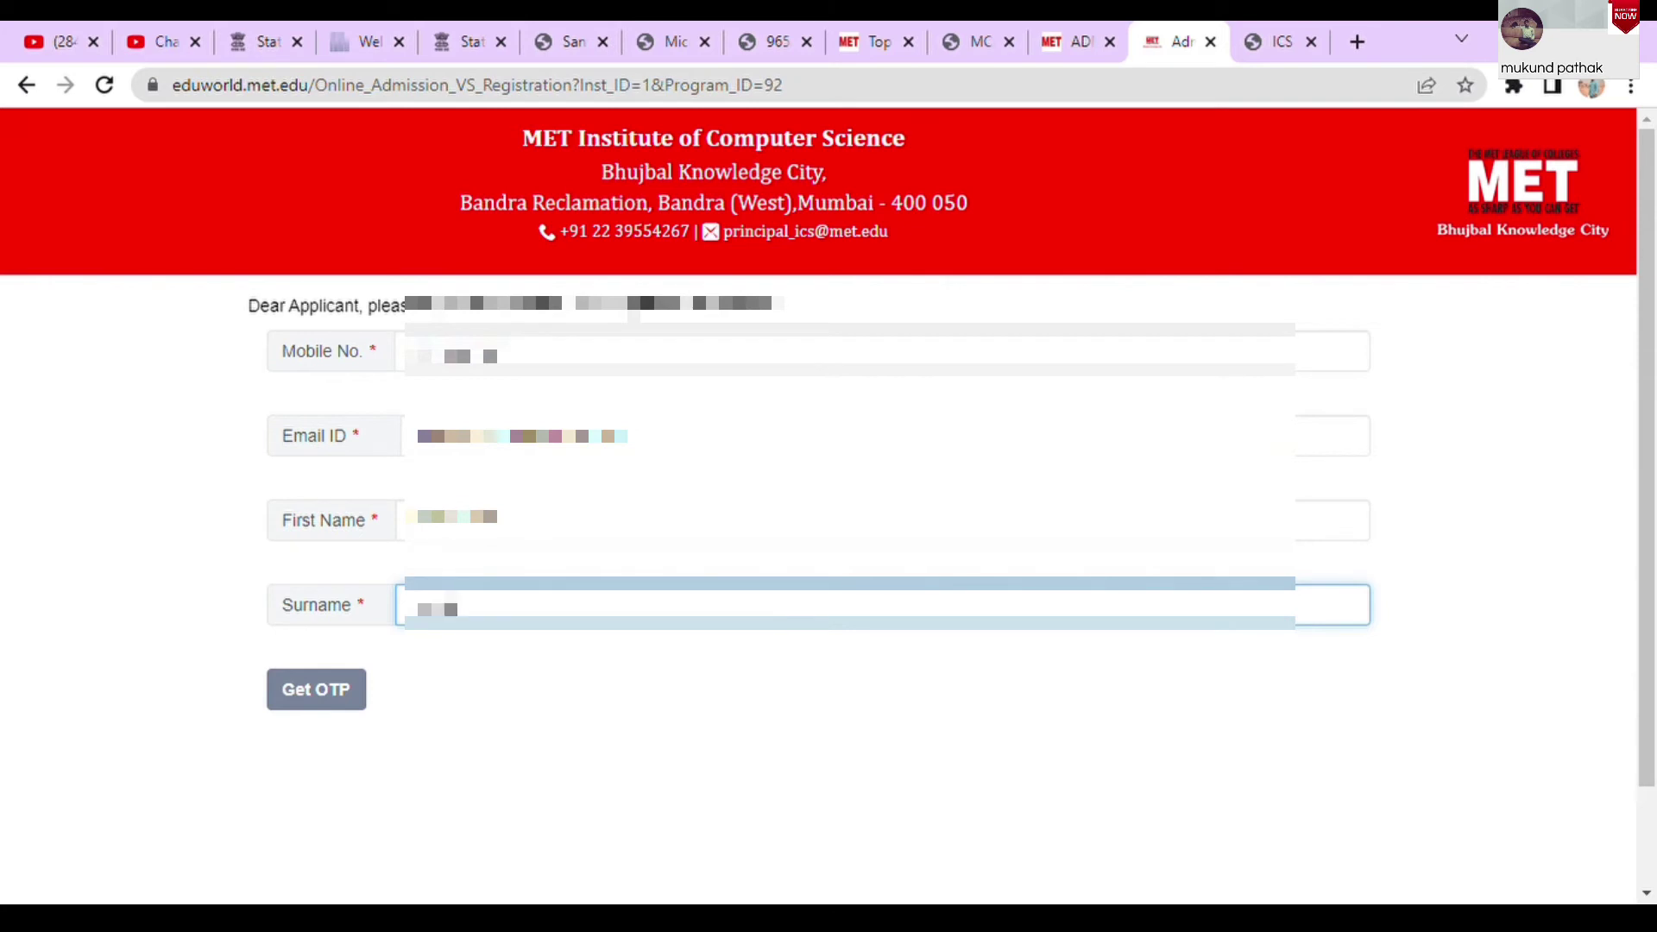
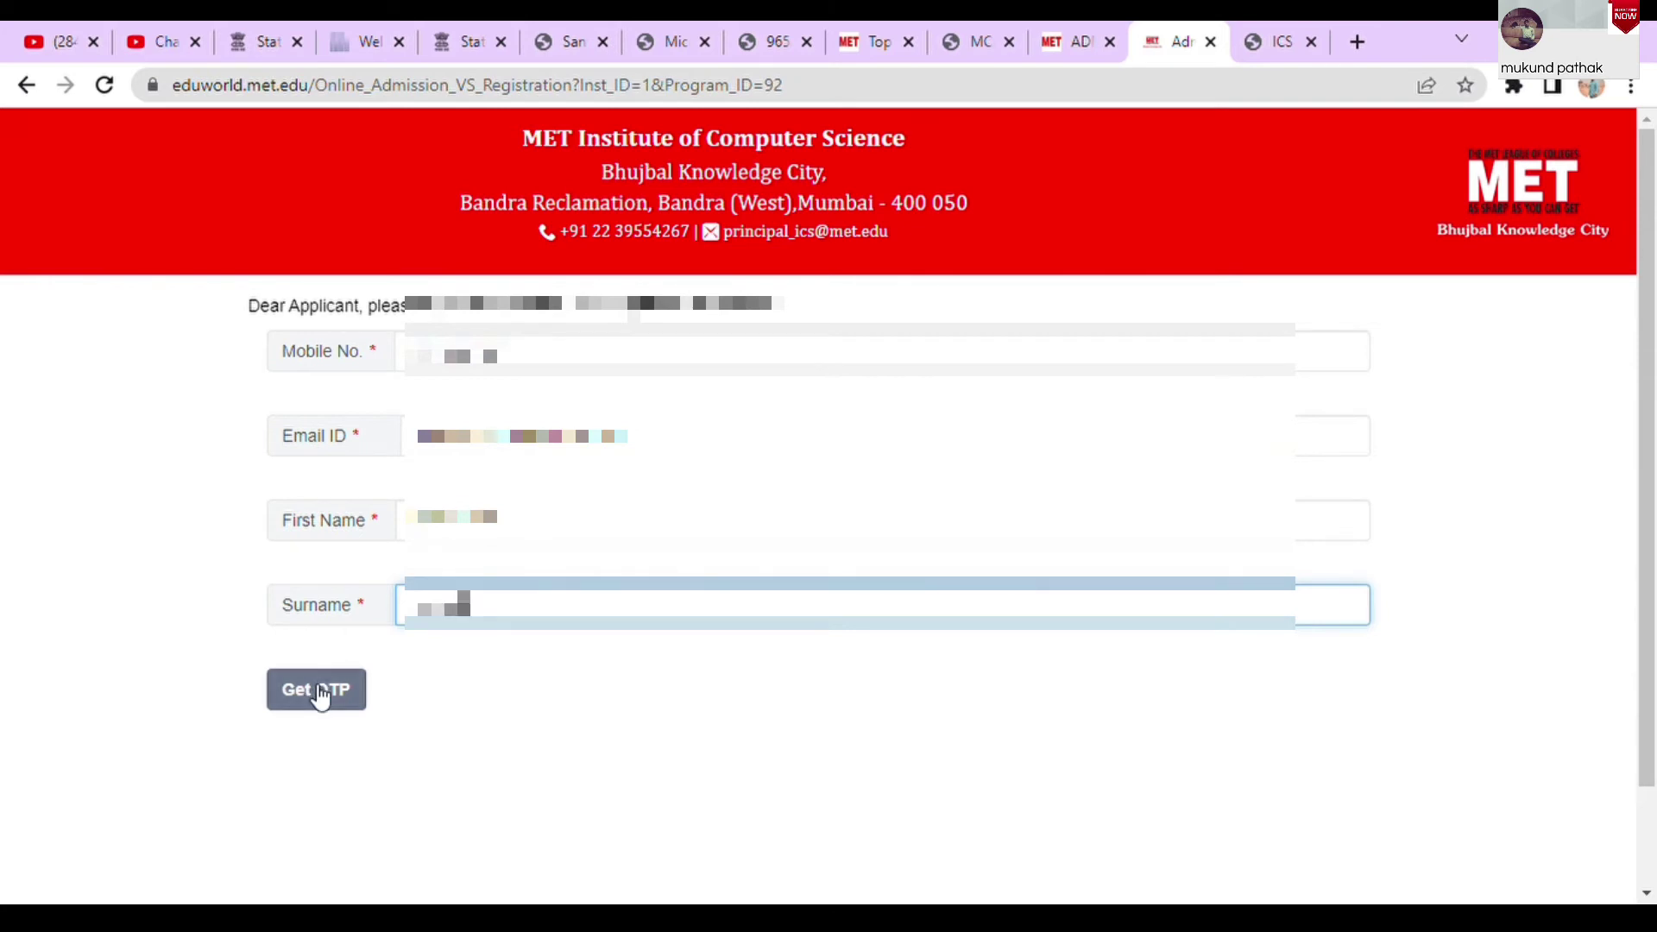
click(319, 691)
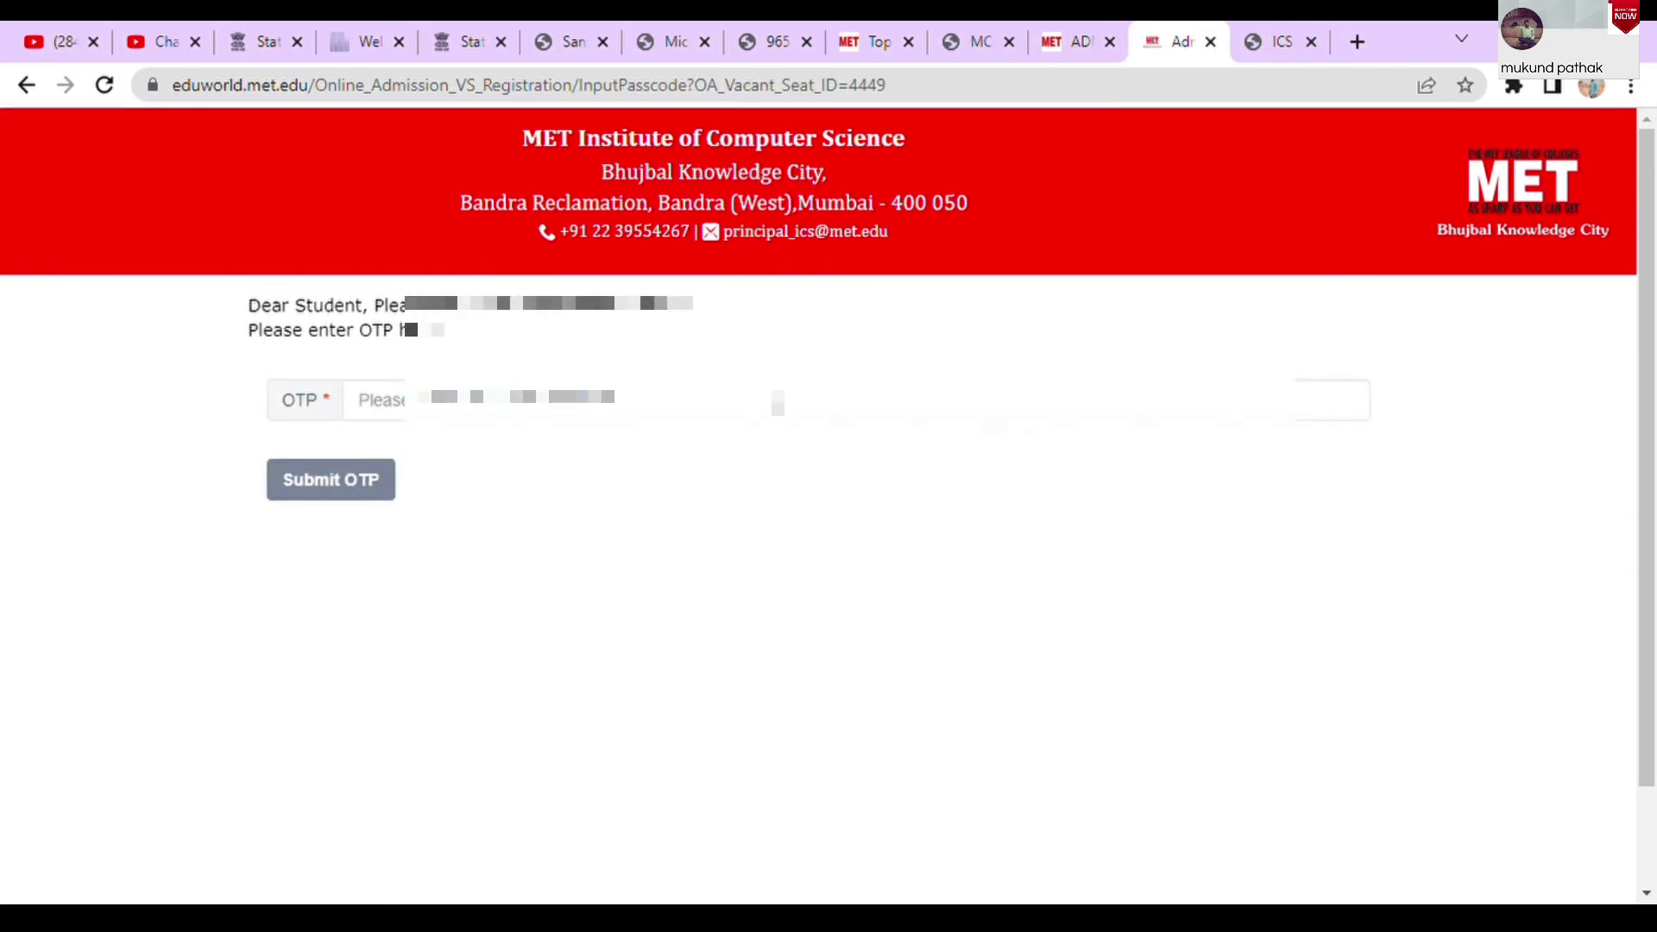
- After an empty OTP submit, proceed again from the MCA 2022-23 page and submit the received OTP
click(359, 399)
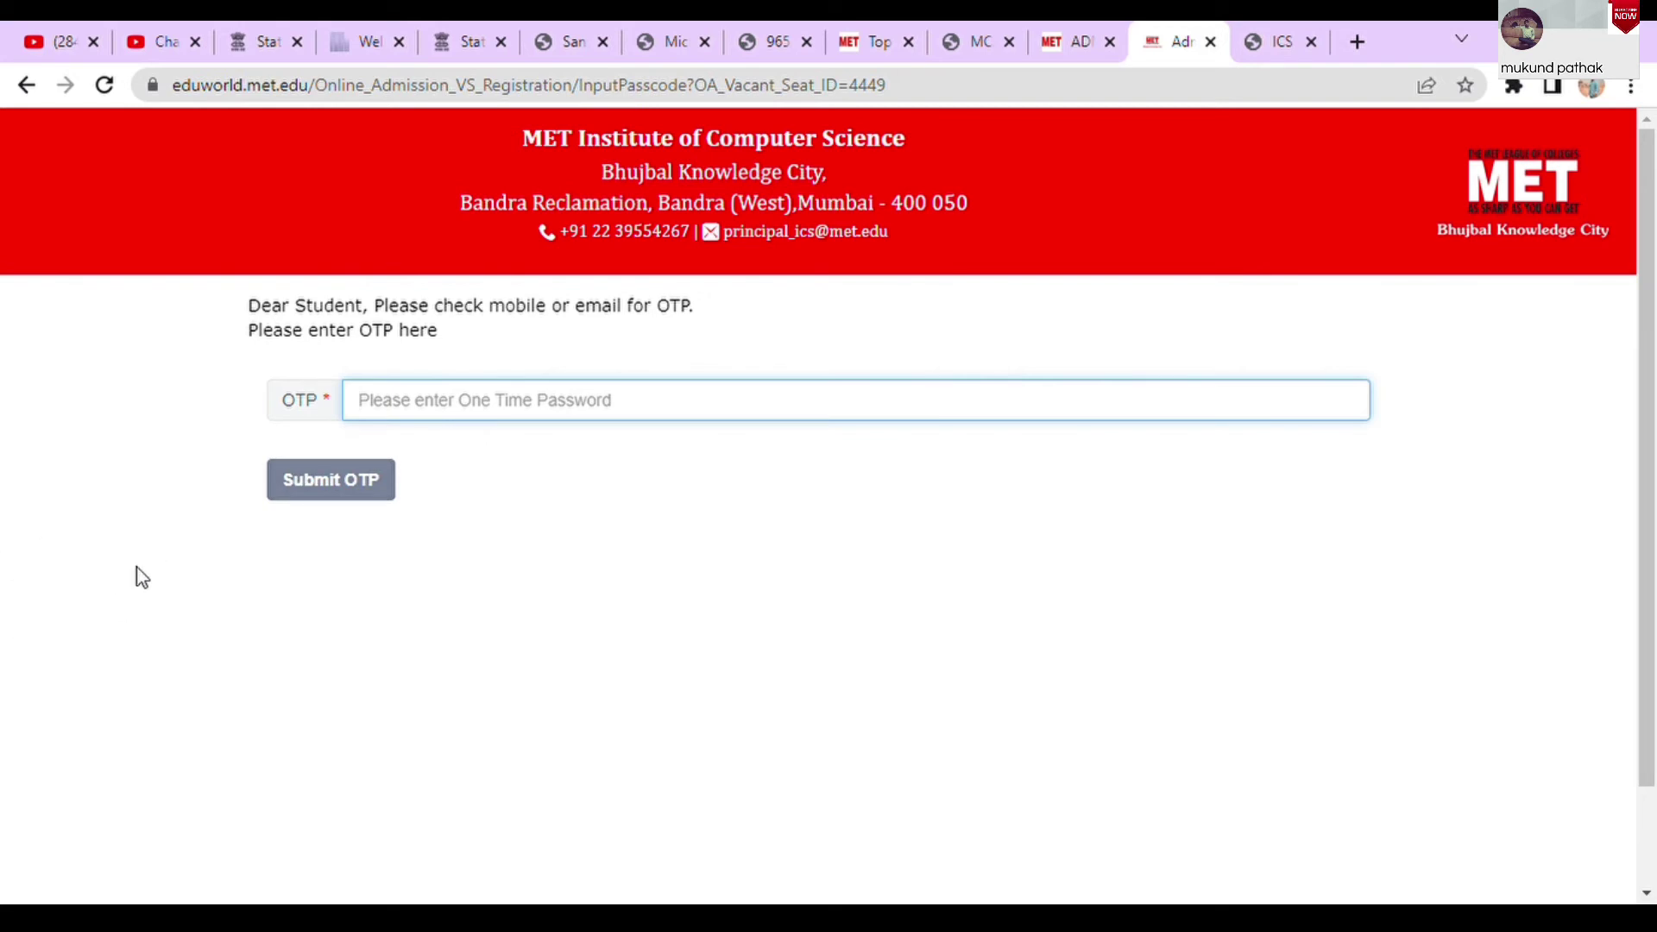
click(371, 494)
click(1070, 45)
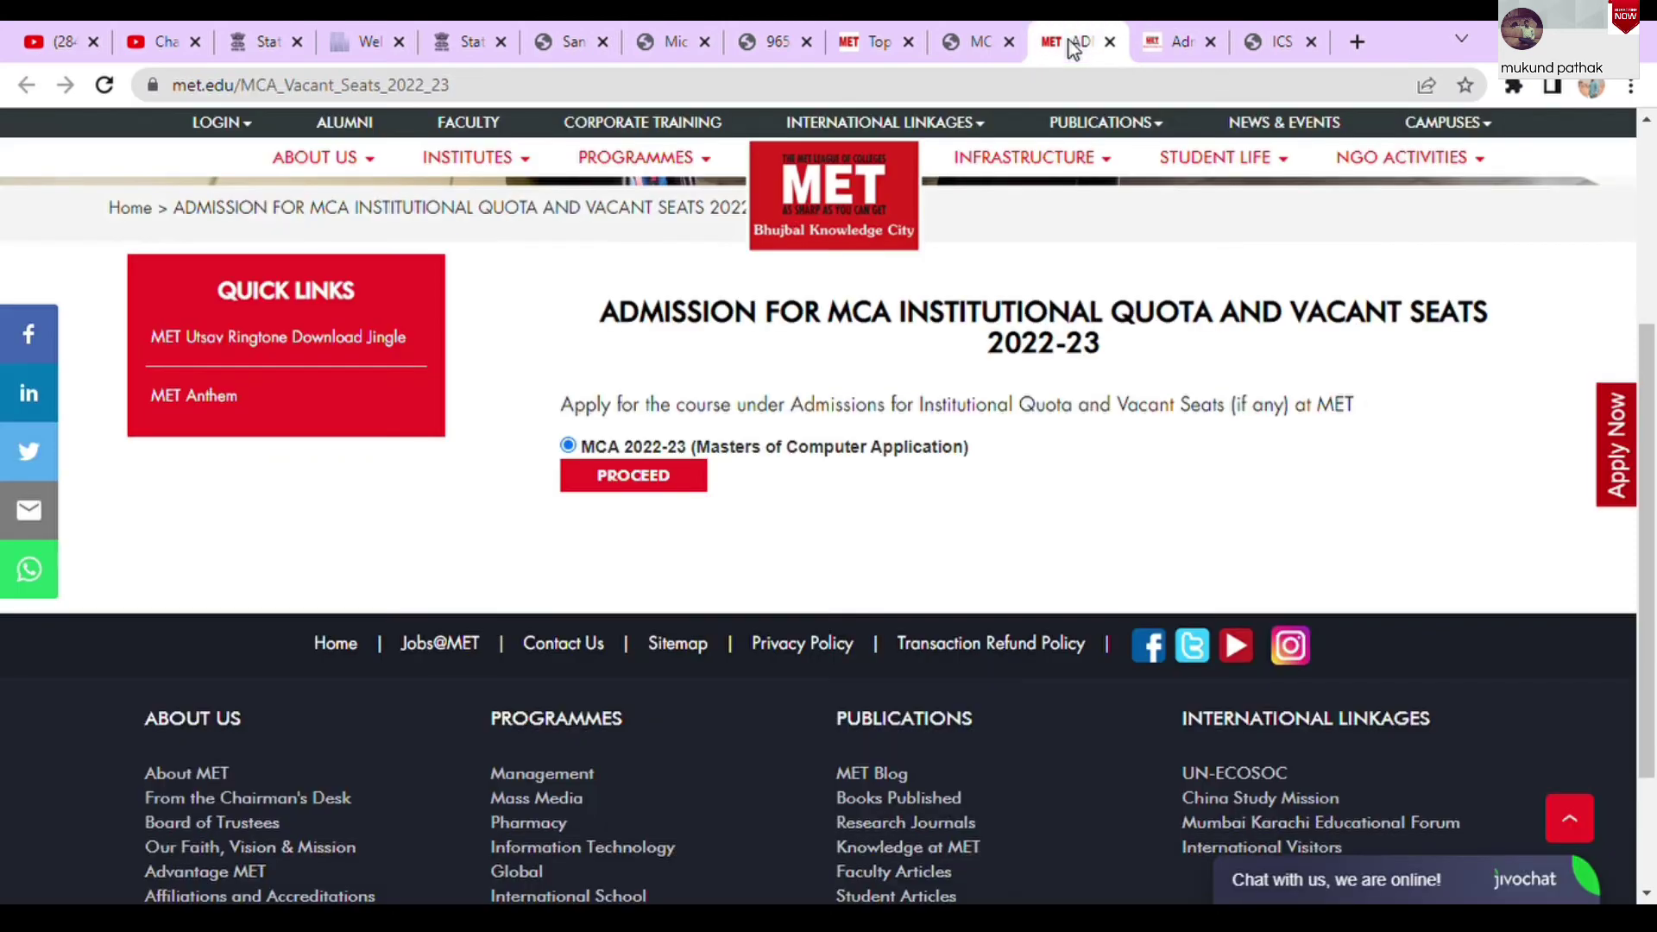
click(643, 490)
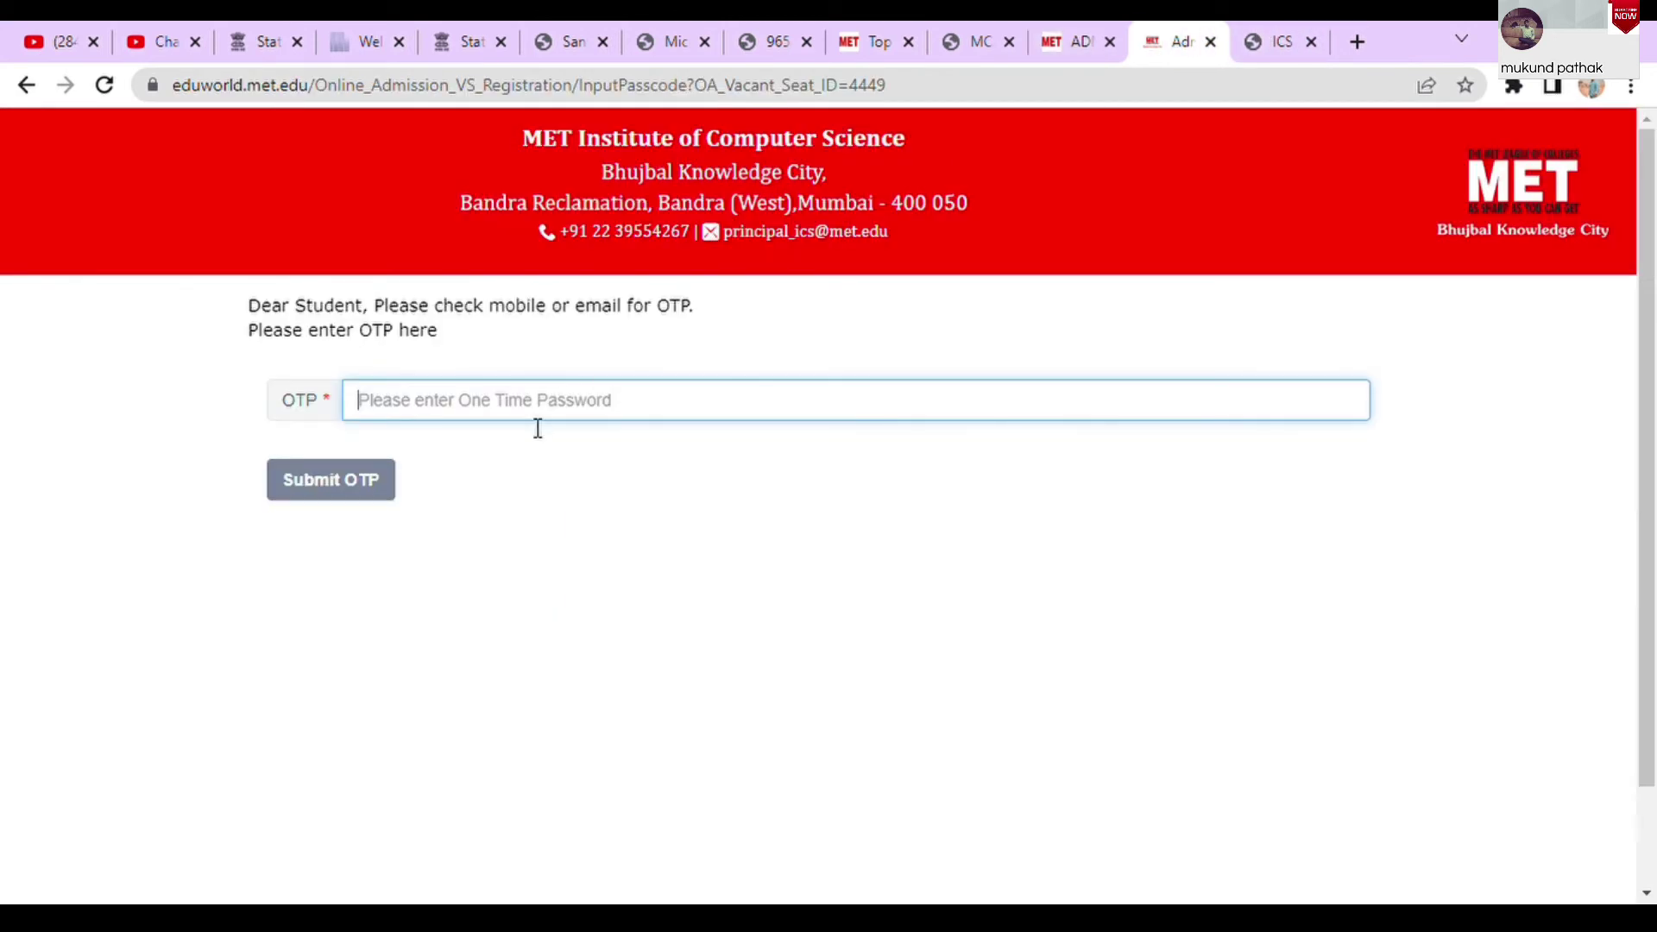
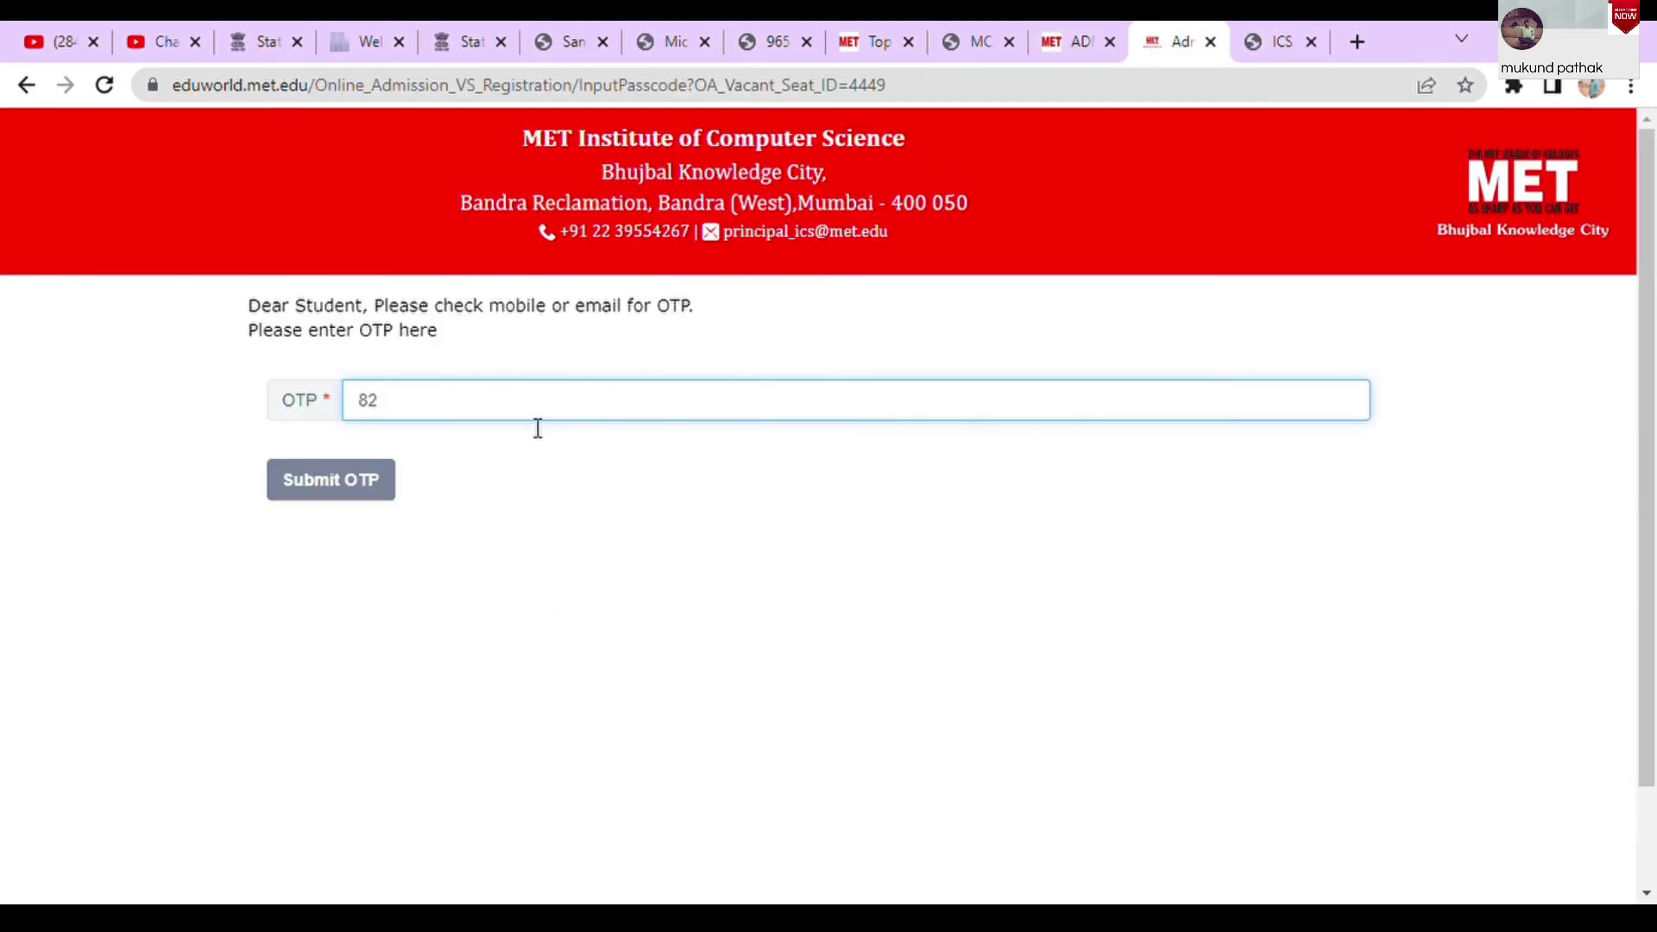
click(355, 470)
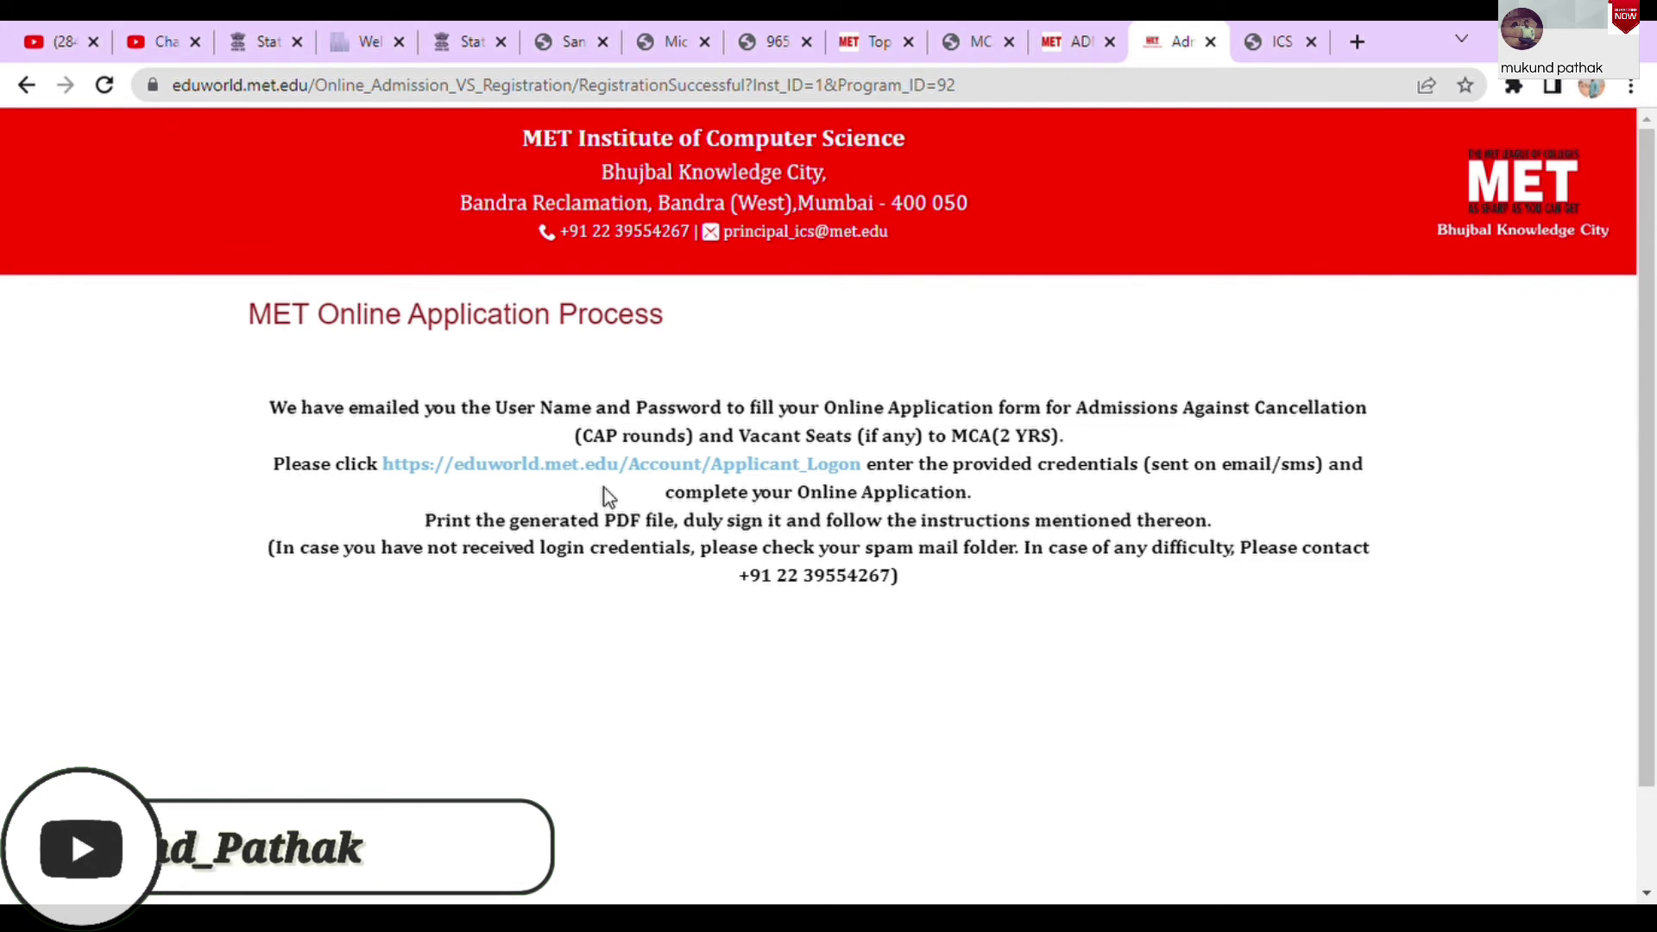
- Log in on the applicant login page with the application user name and password
click(656, 473)
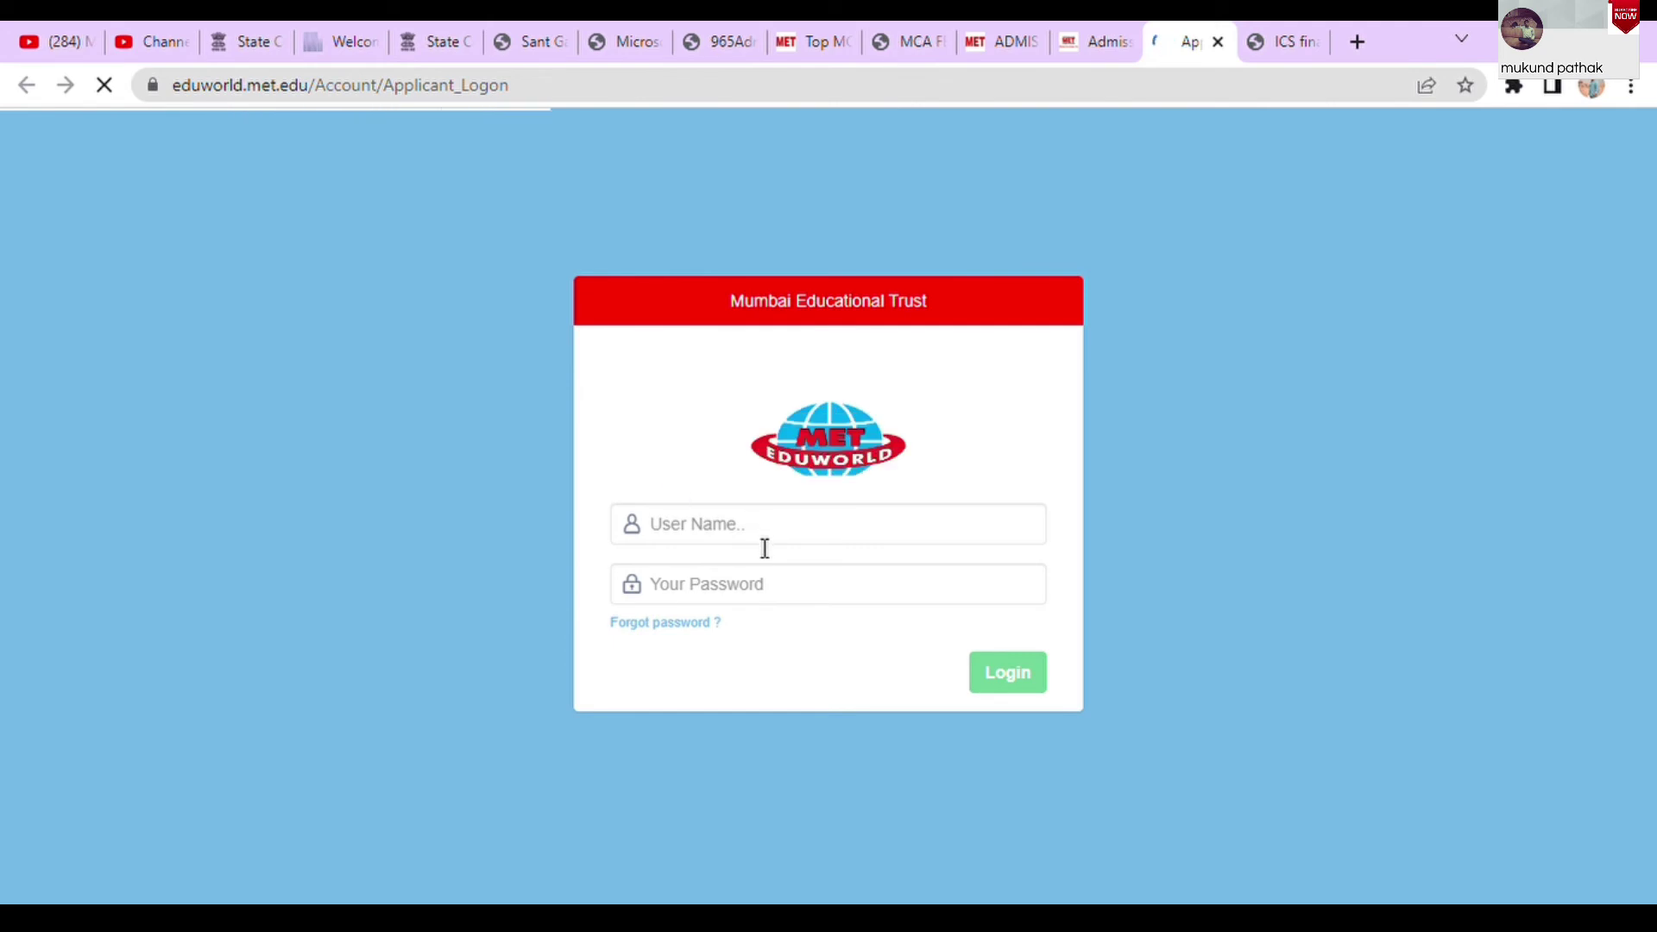
click(765, 547)
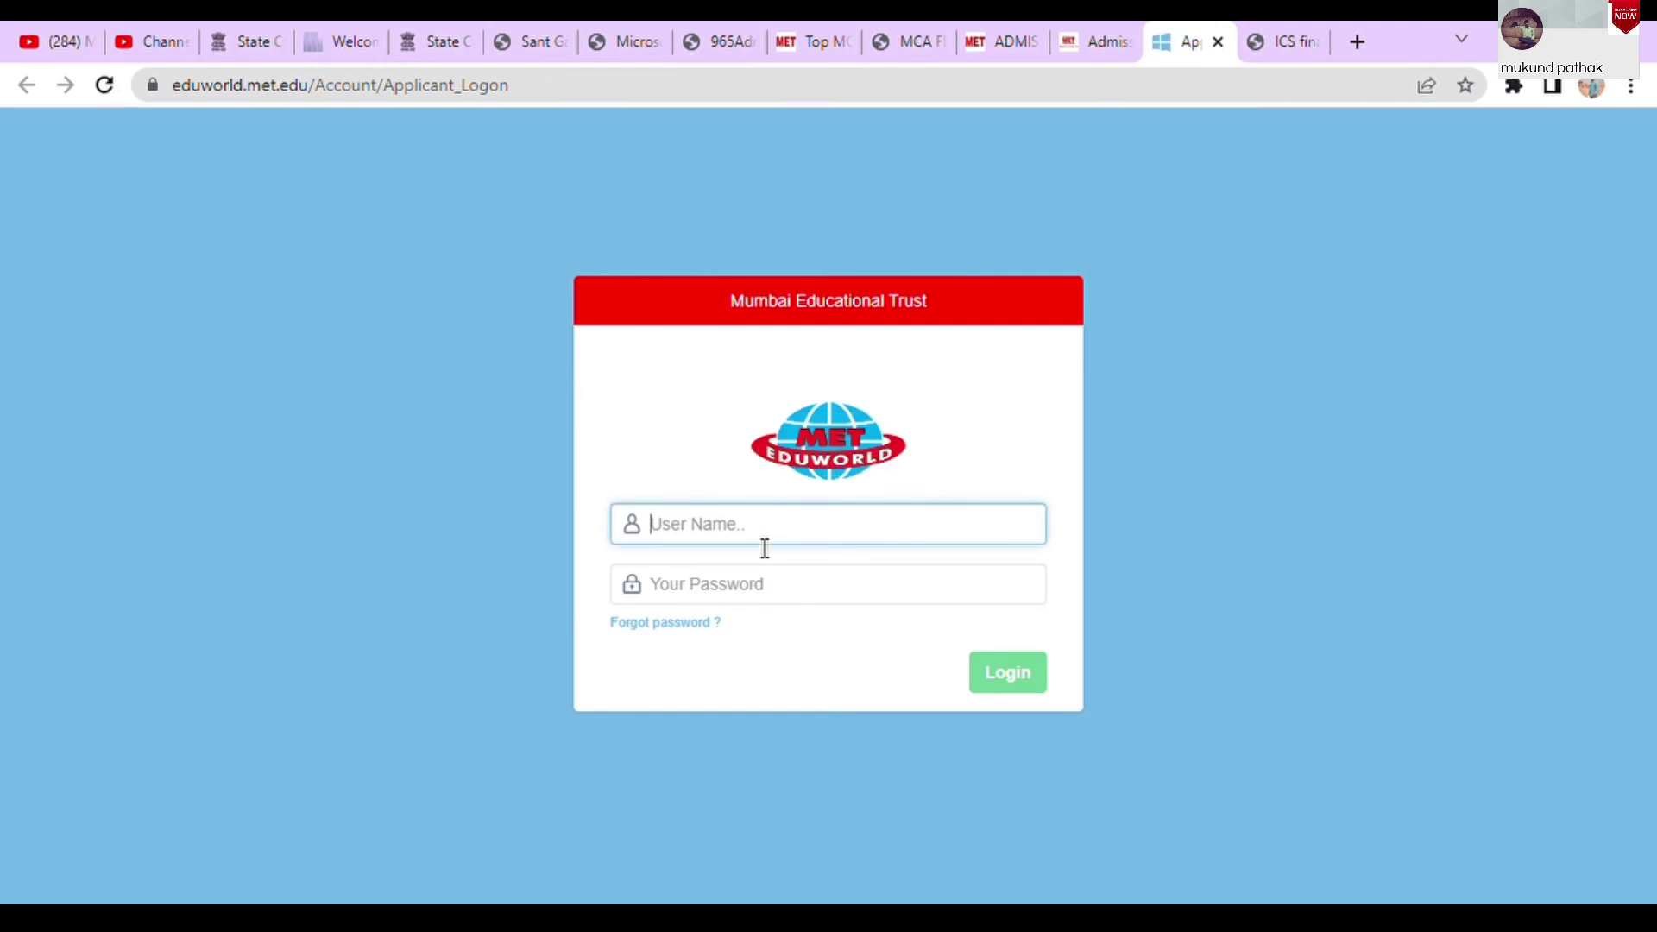
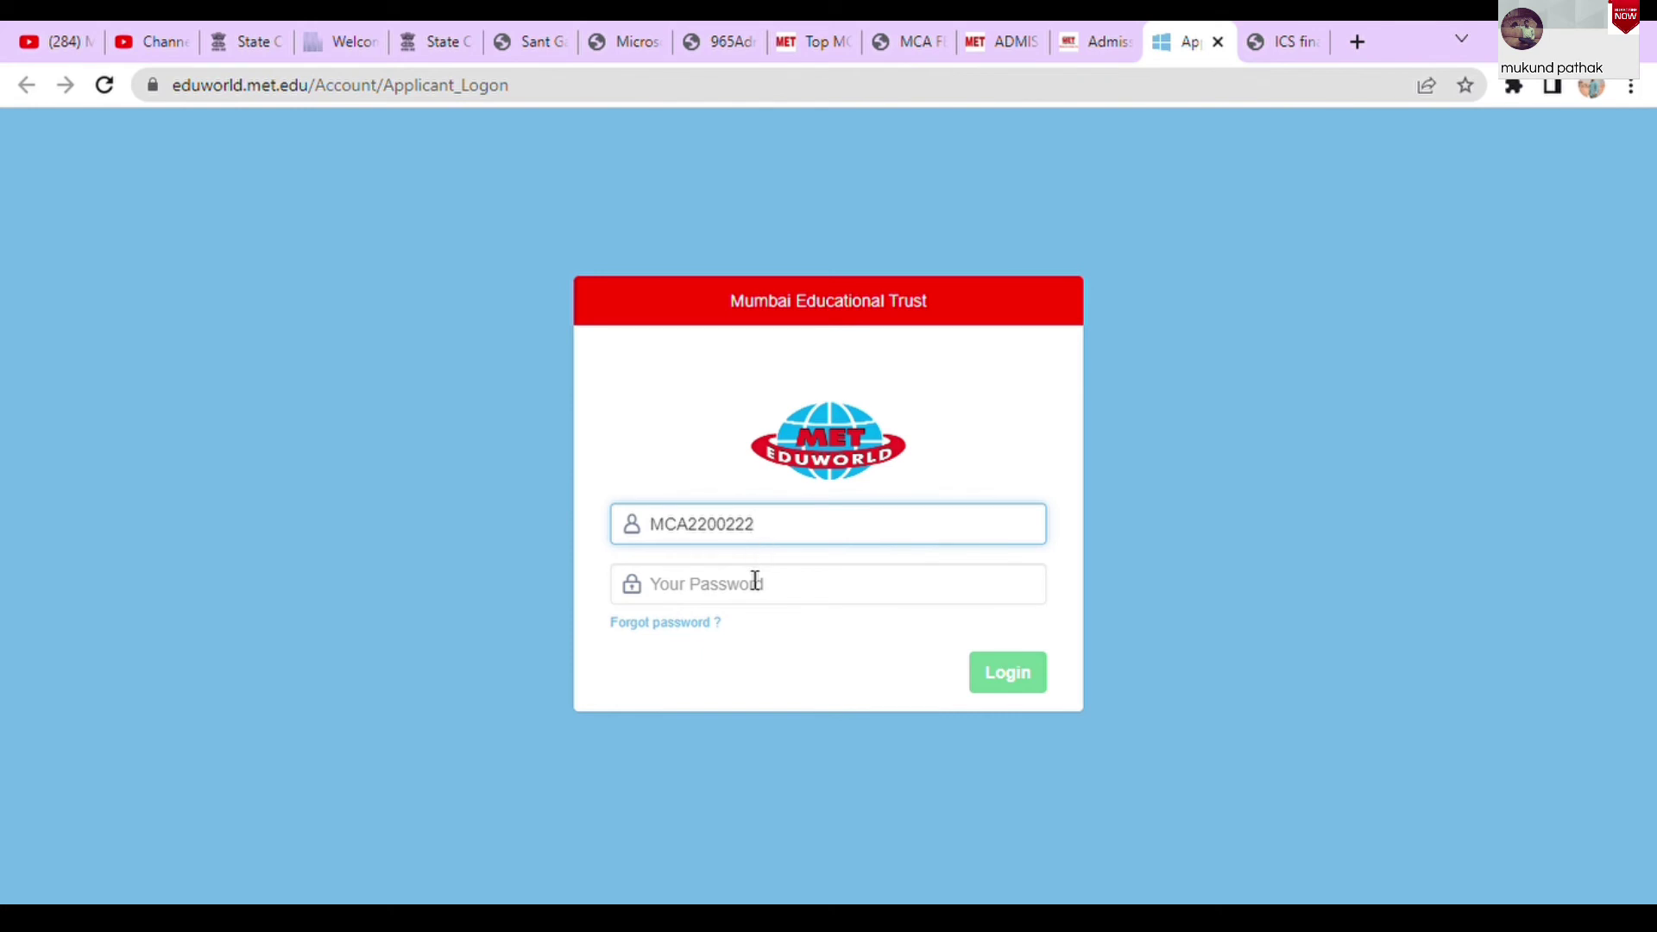
click(755, 581)
text(••)
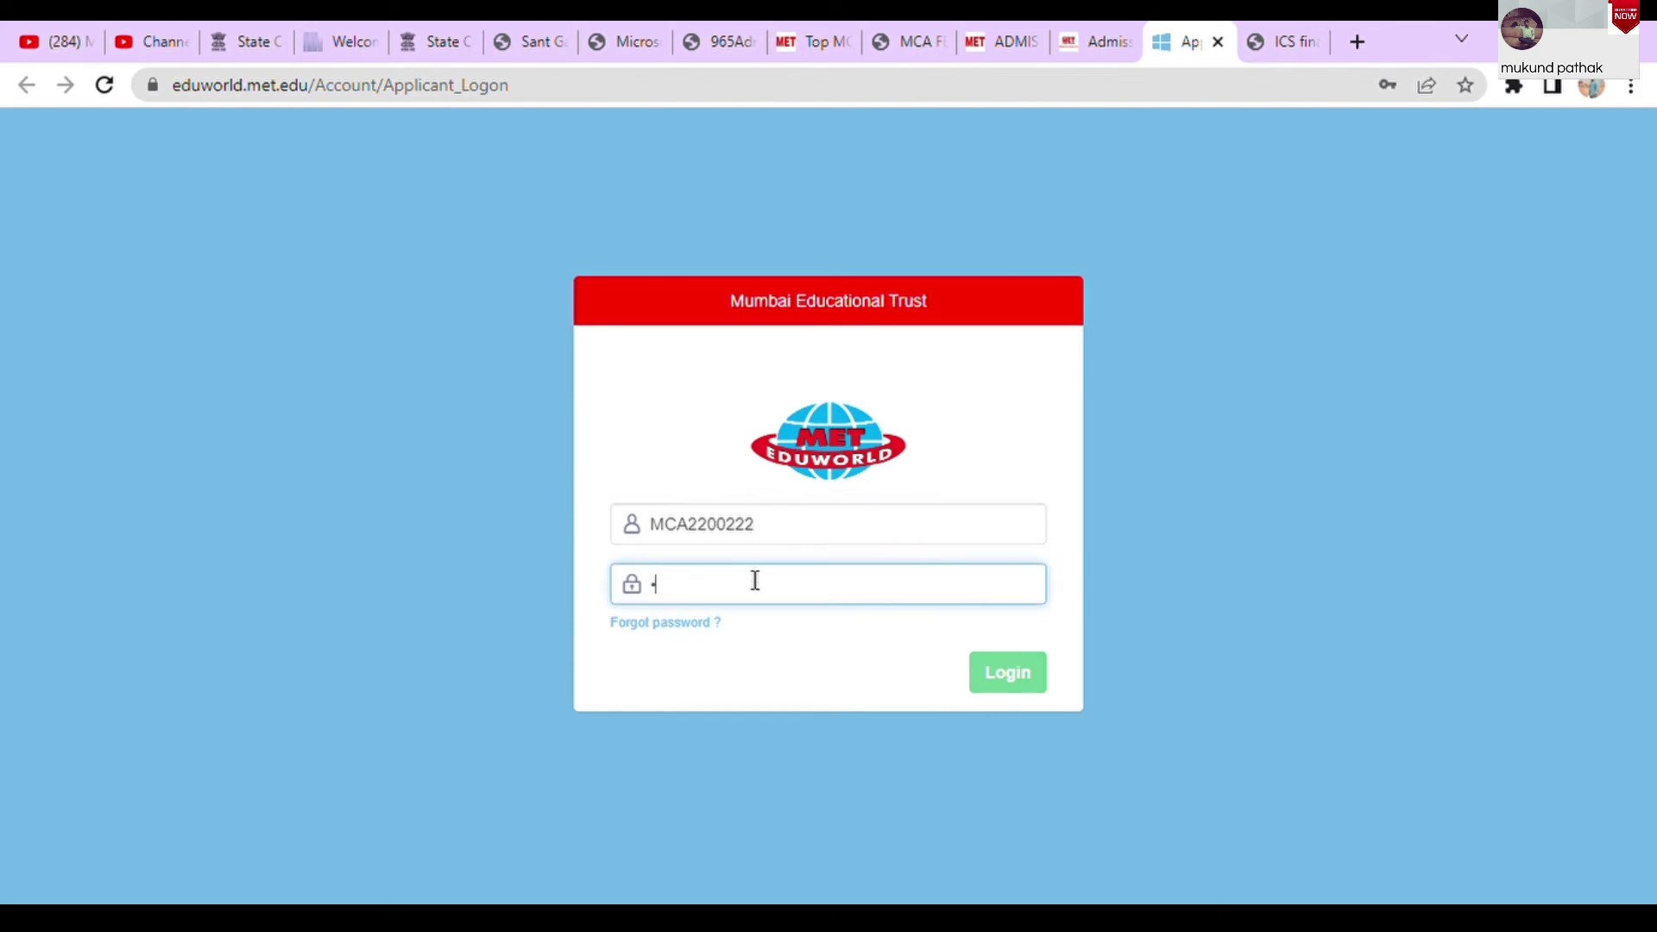
text(••••)
click(1019, 677)
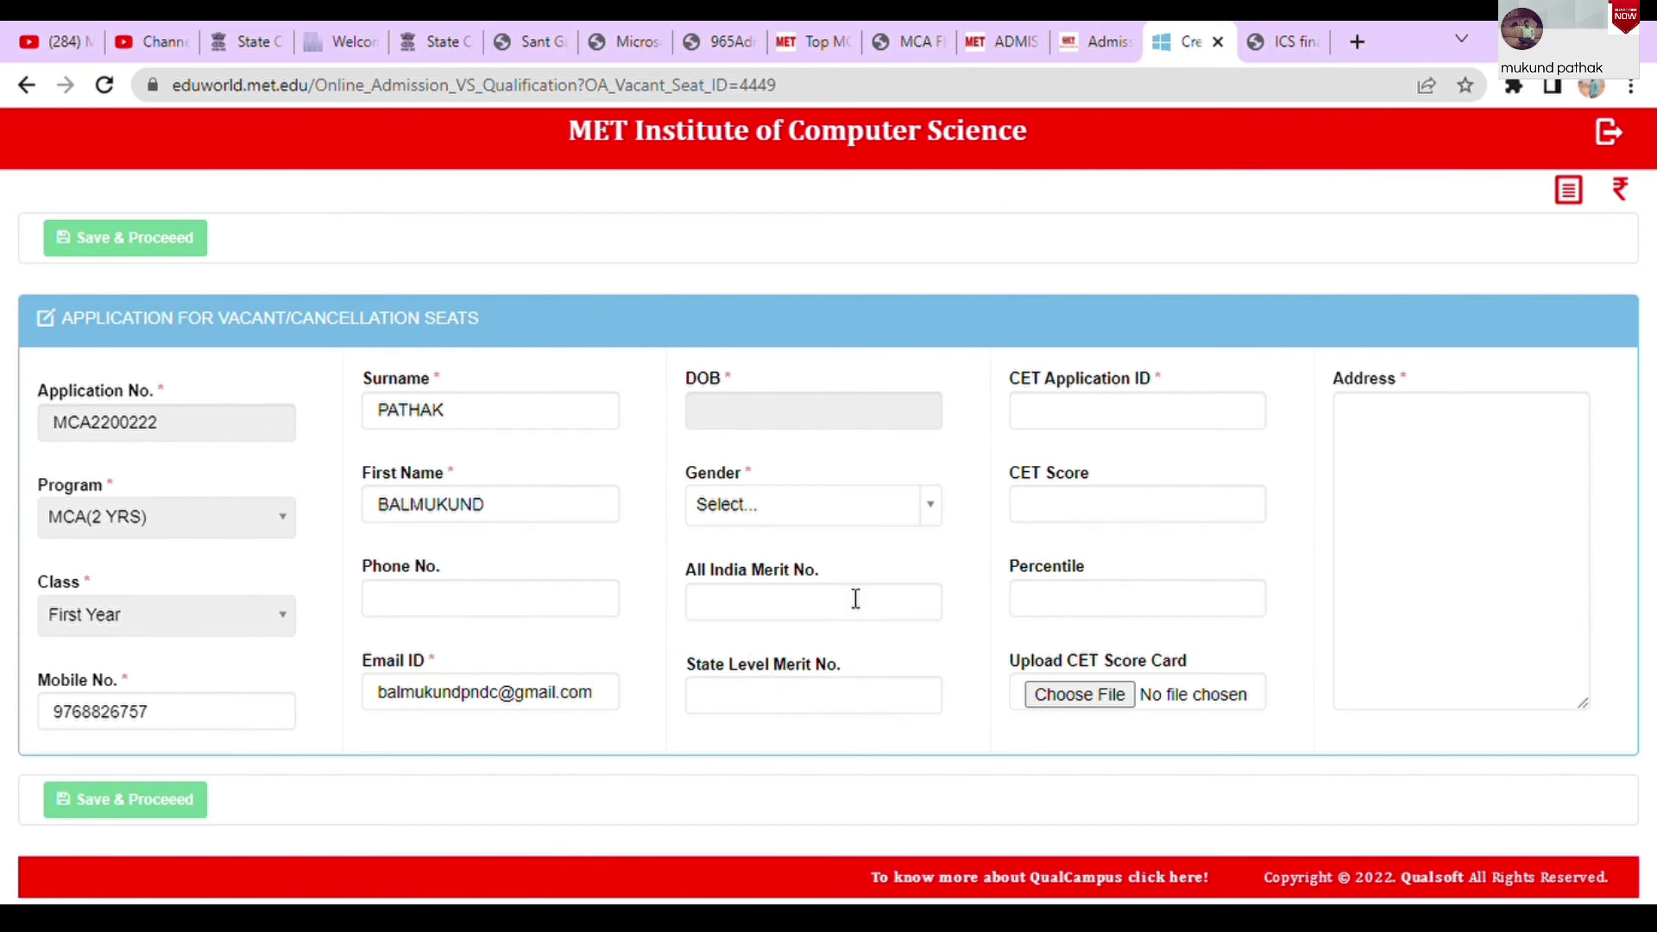
- Step through the merit, CET and address fields, then Save & Proceed to reveal required-field errors
click(767, 601)
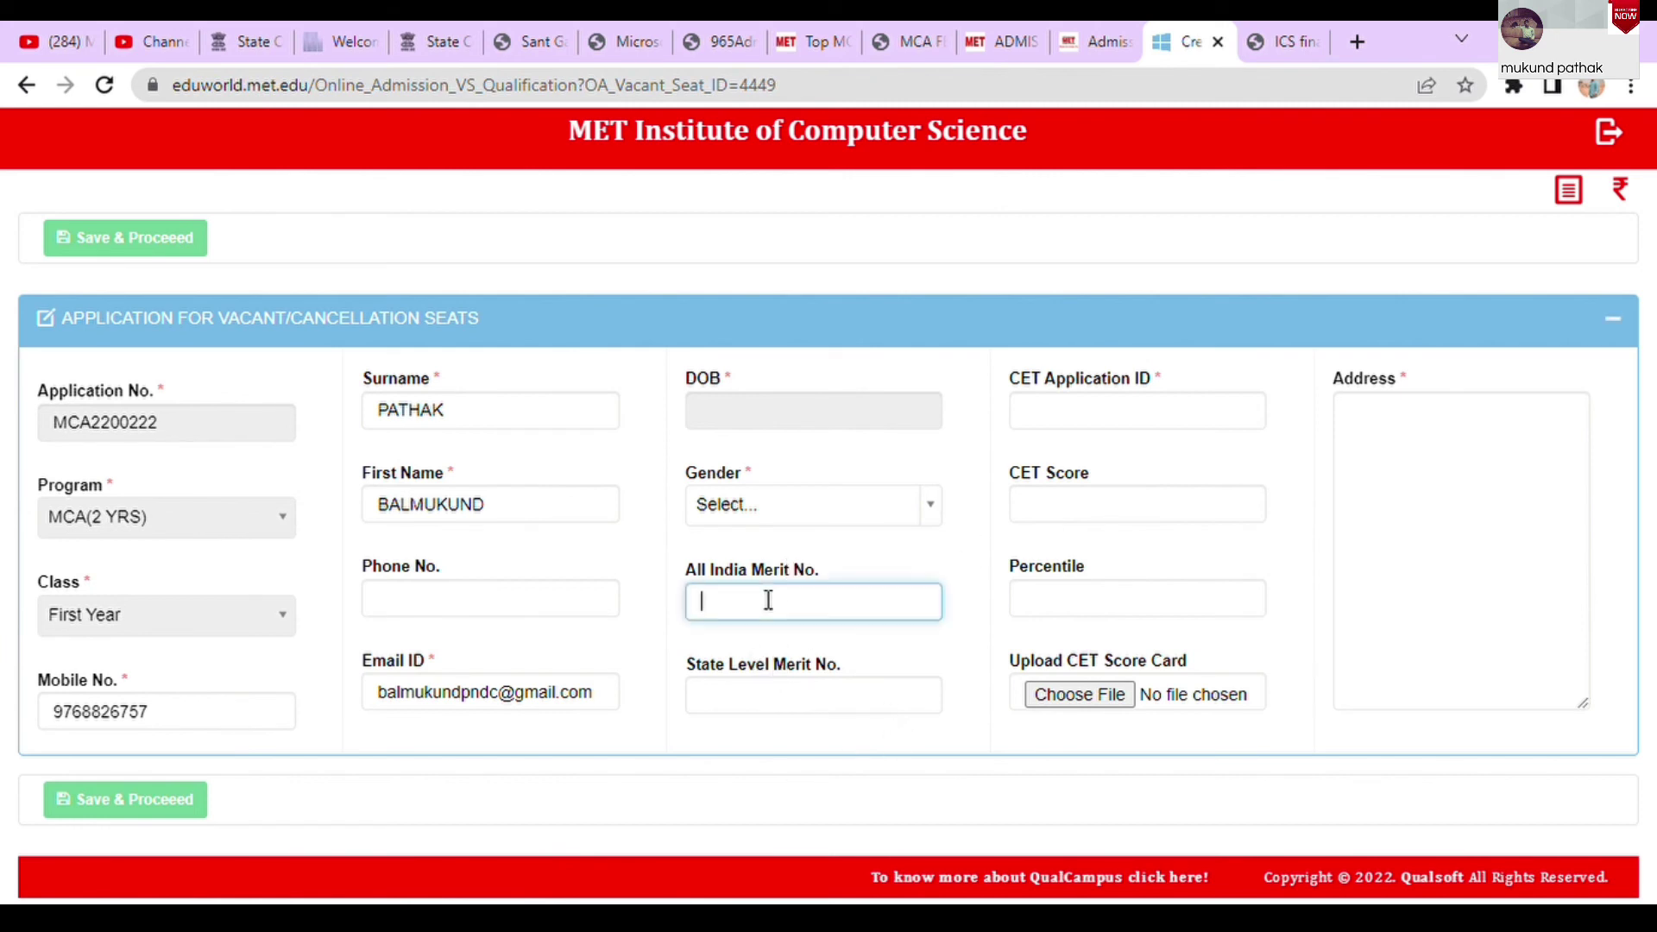
click(759, 713)
click(1115, 413)
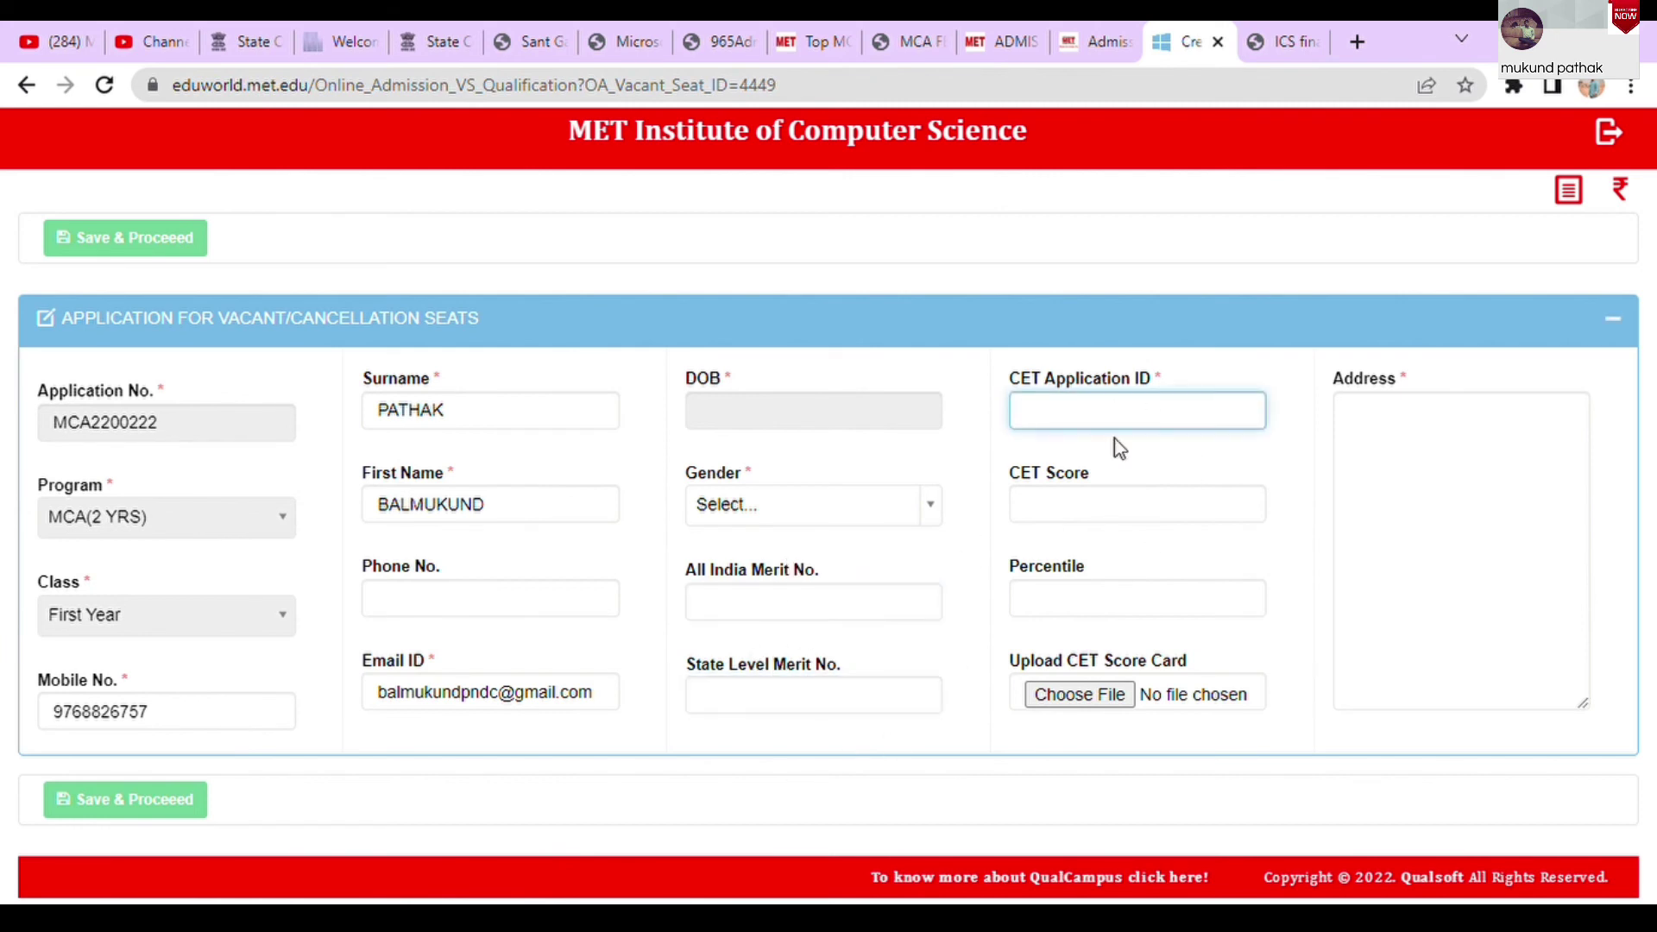
click(1053, 509)
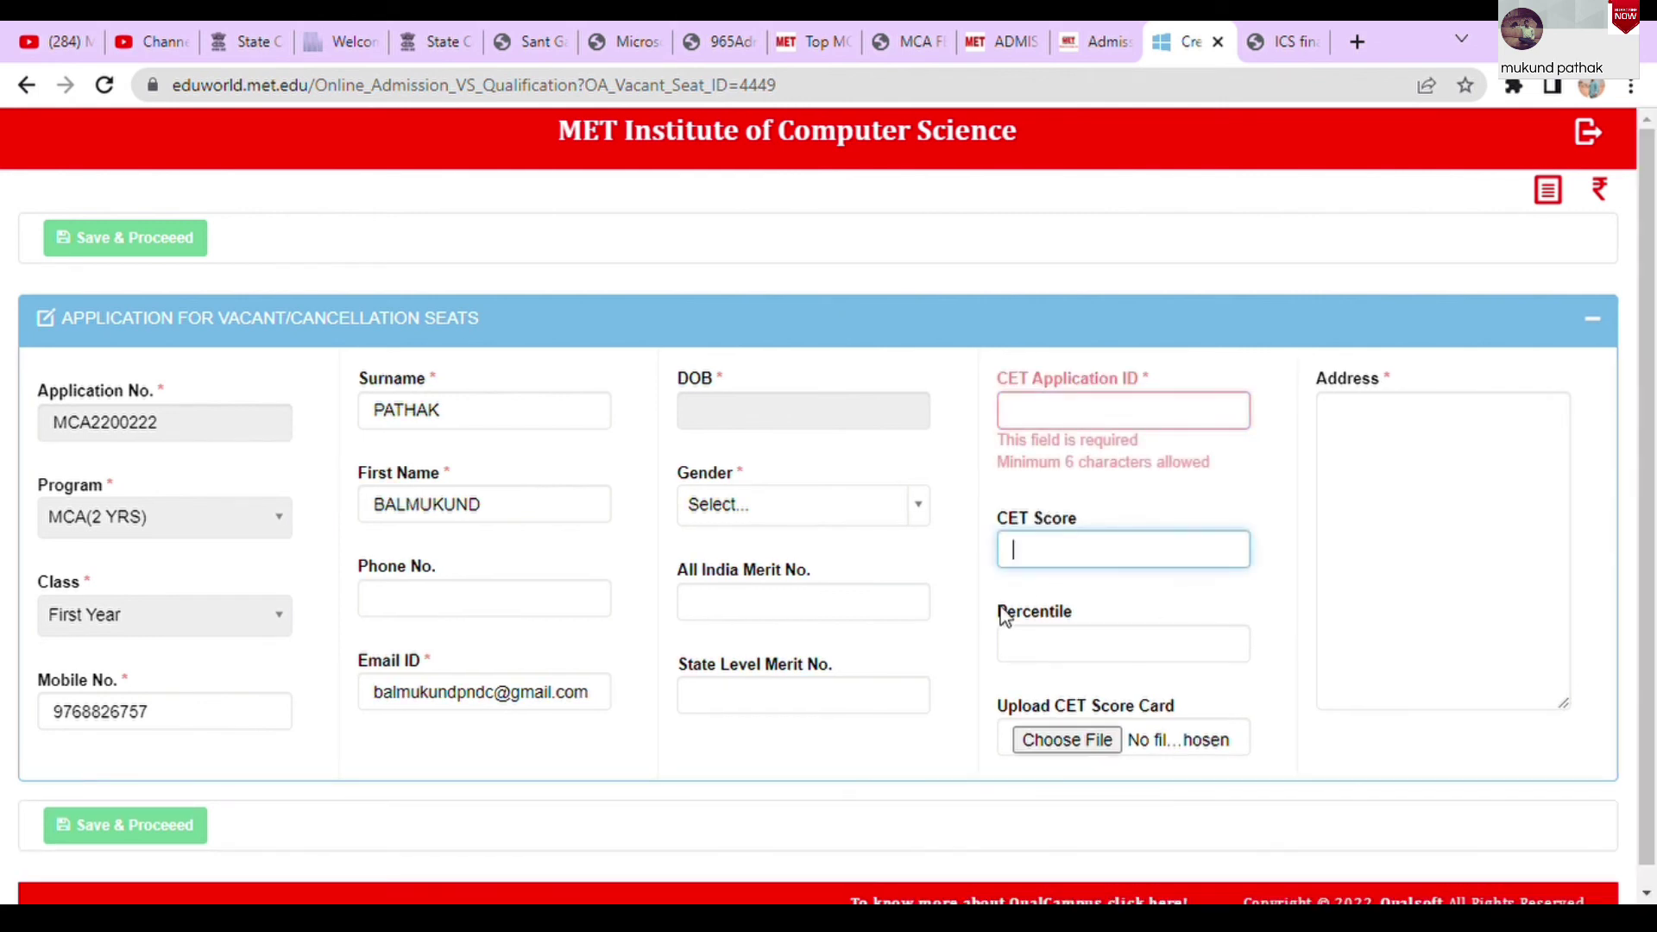
click(1121, 644)
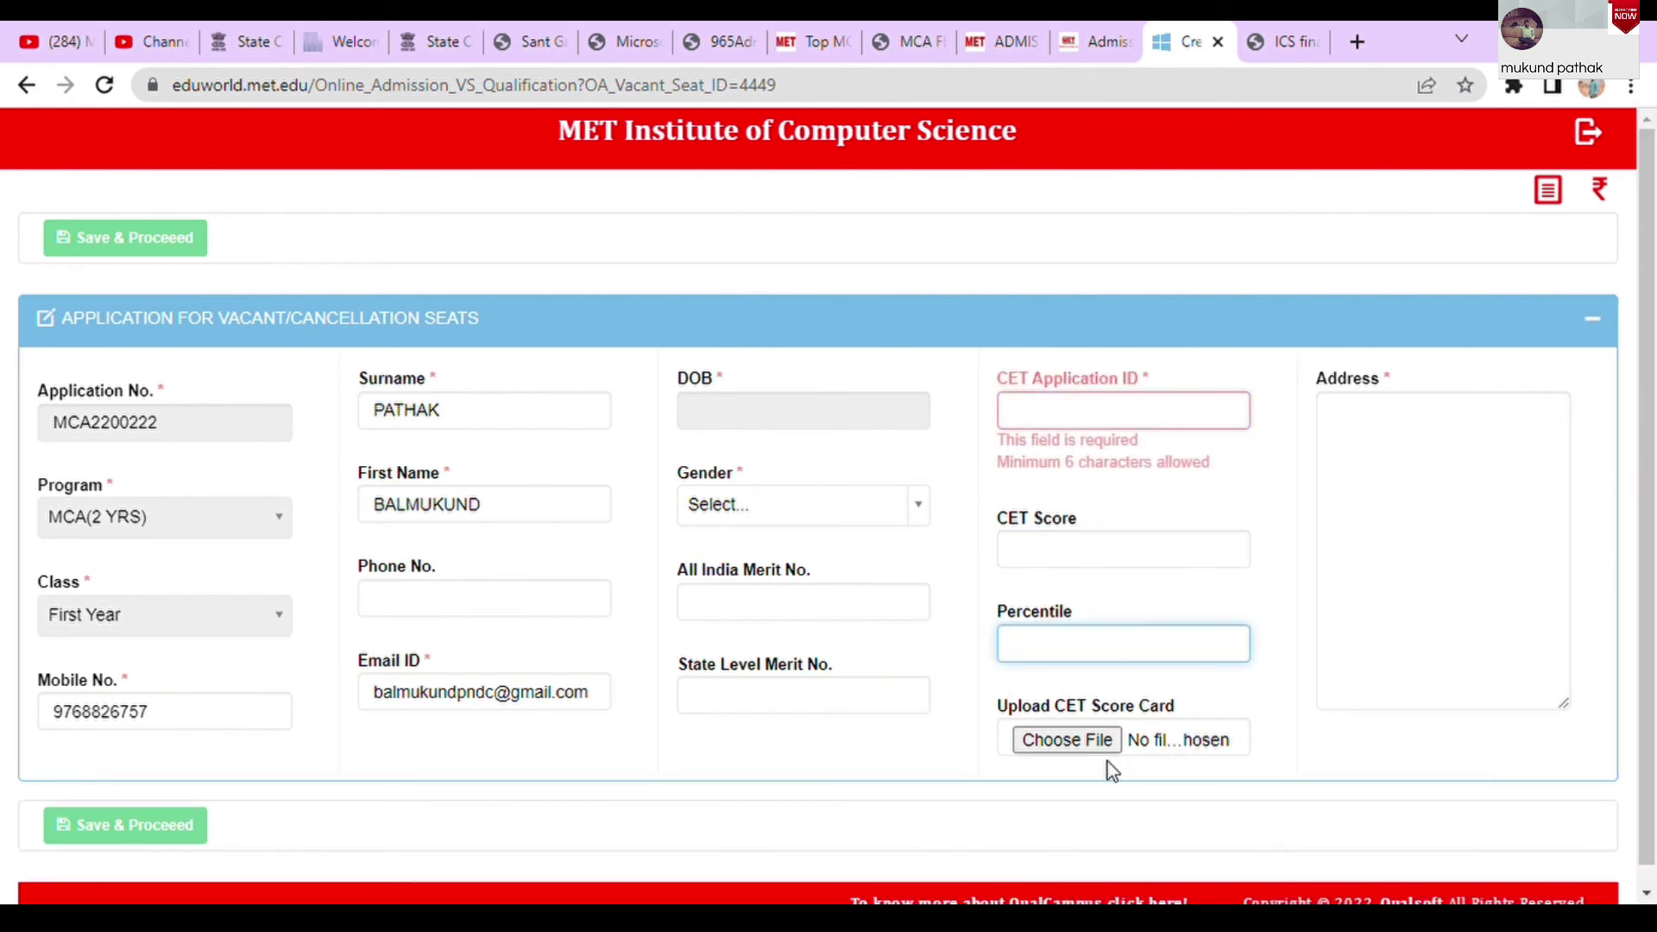
click(1442, 529)
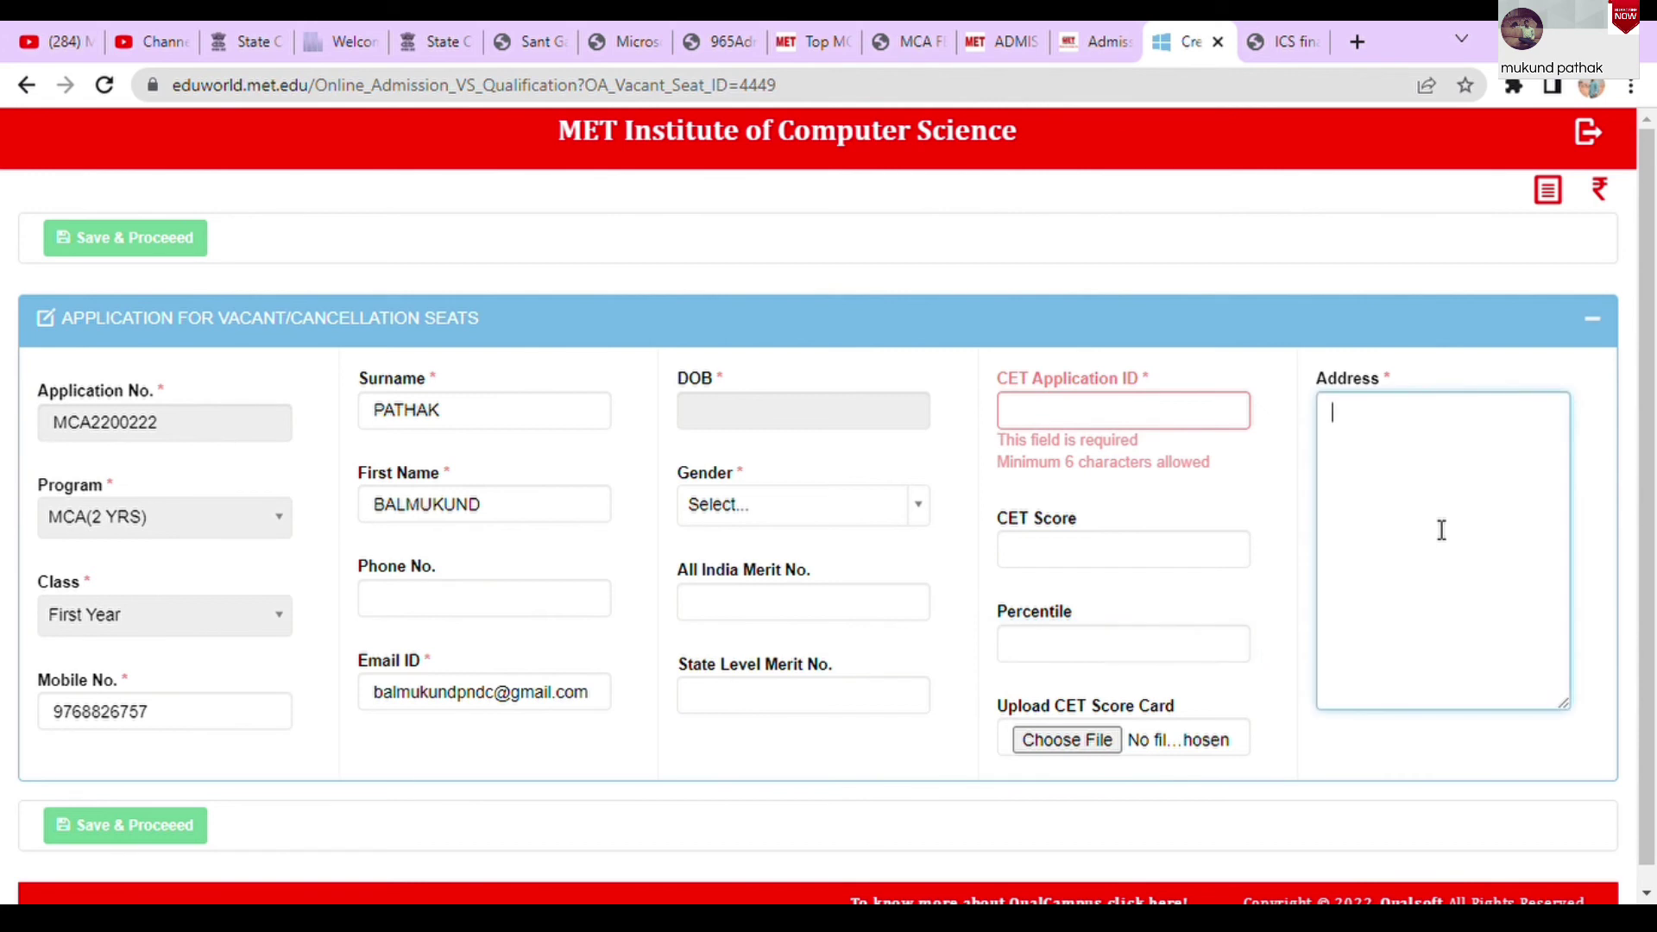
scroll(1646, 509, down, 1)
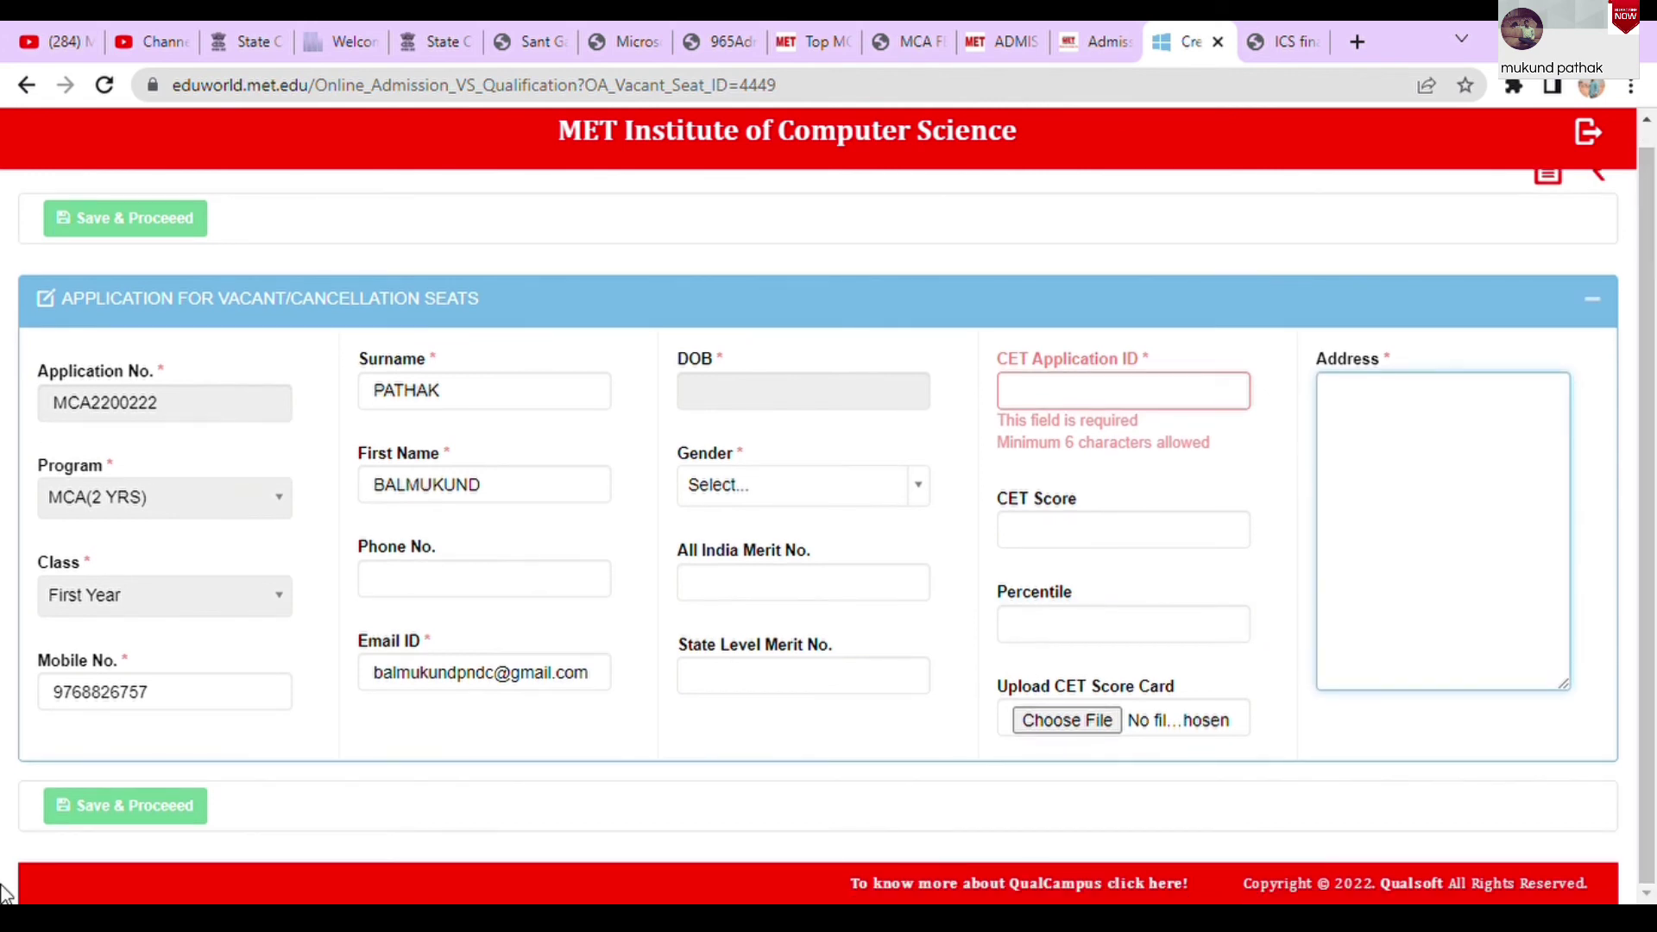
click(175, 817)
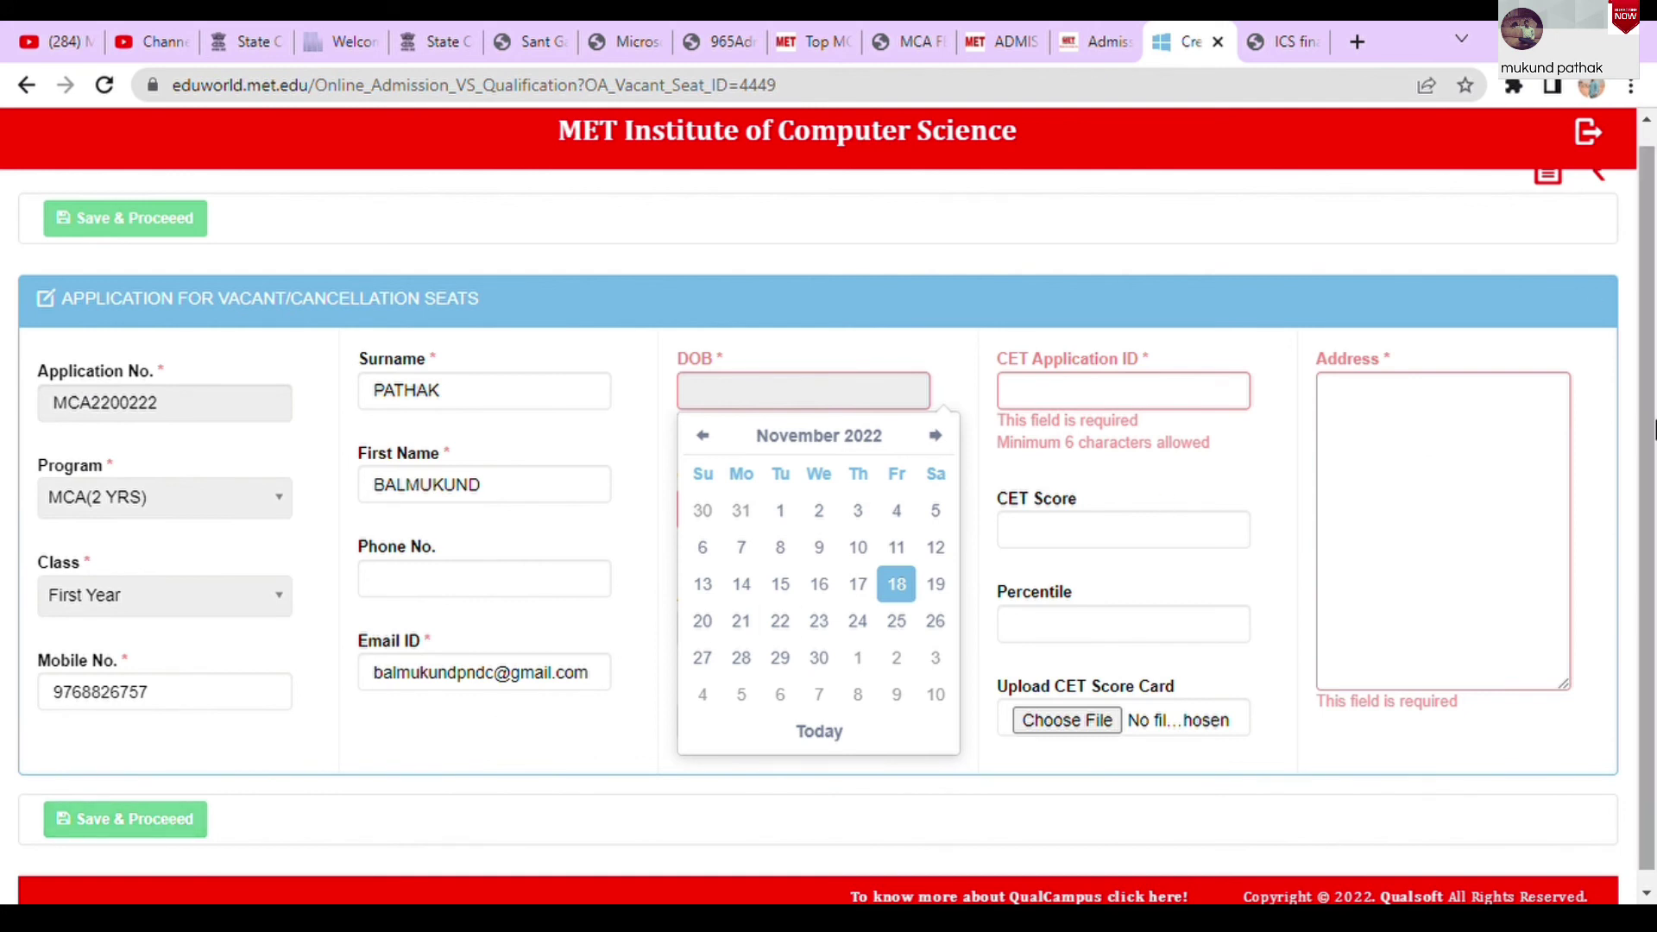
drag(1654, 428, 1654, 777)
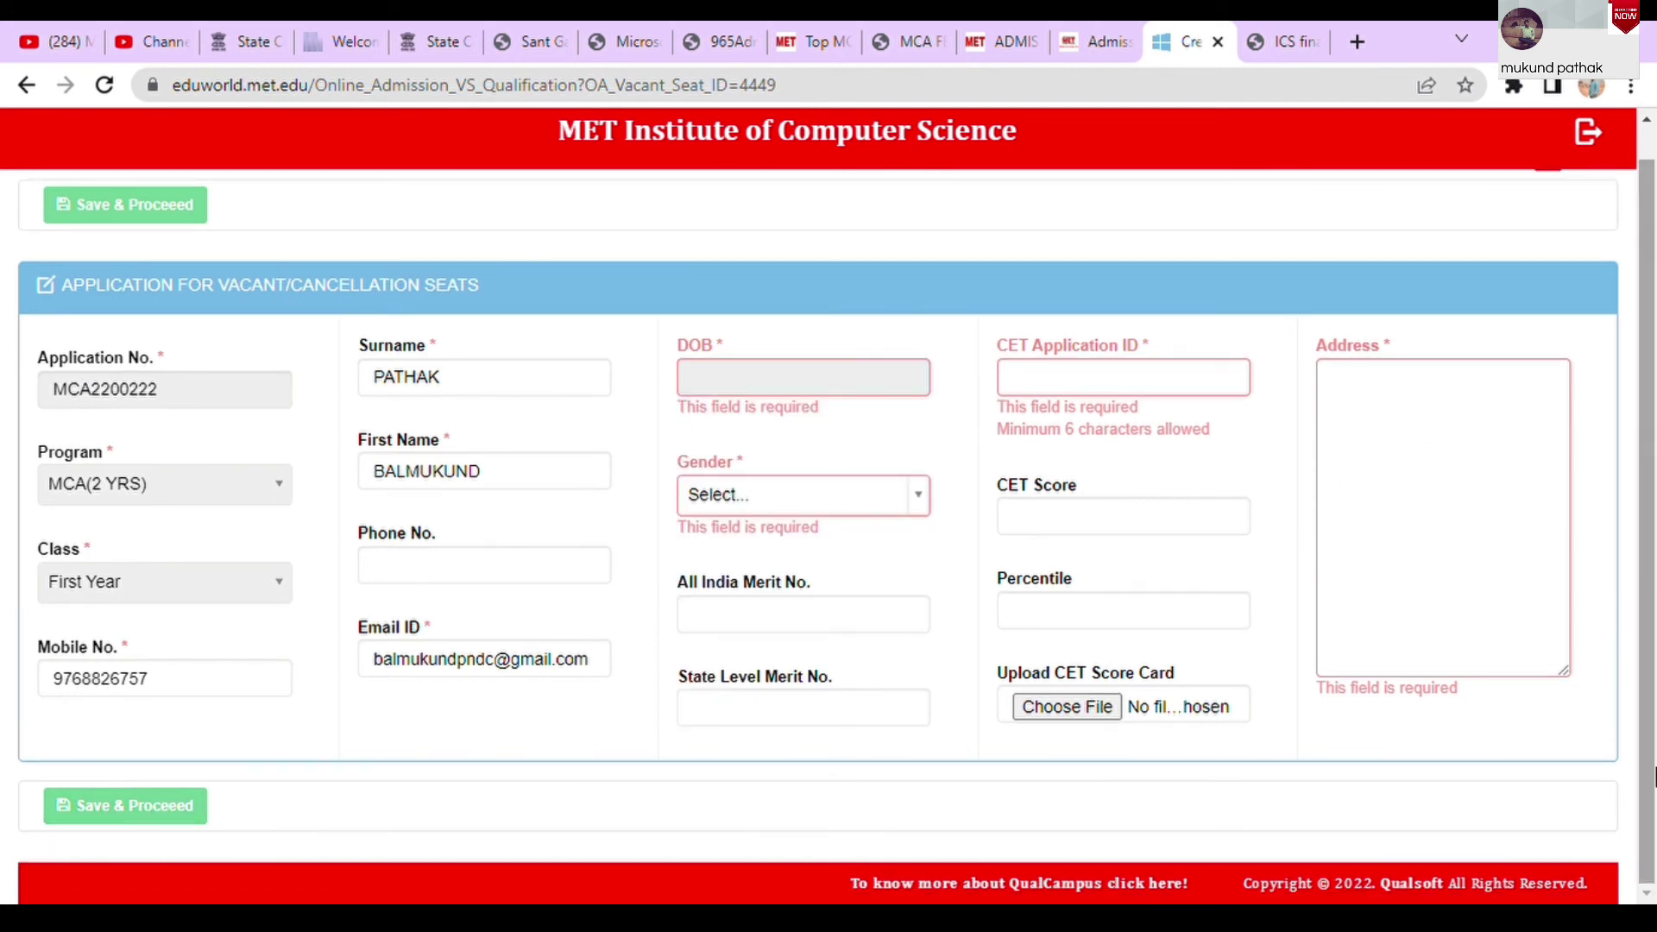
scroll(1644, 194, up, 1)
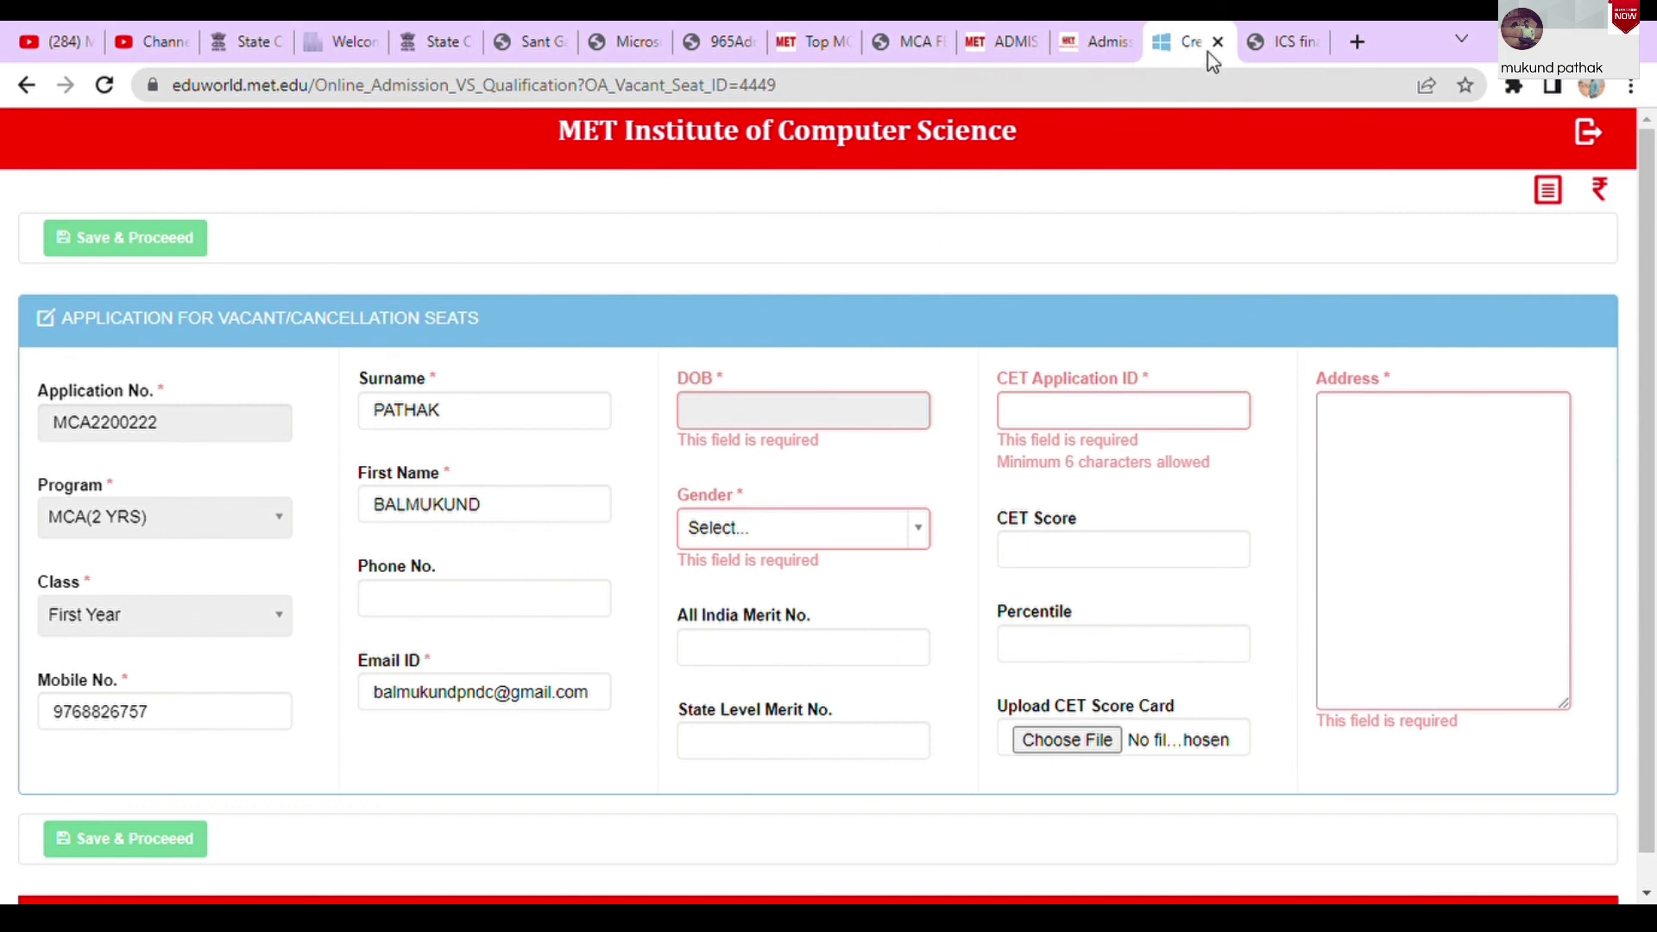
- Open a blank MCA applicant registration form from the vacant seats page, then bring up the CET allotment list
click(1090, 23)
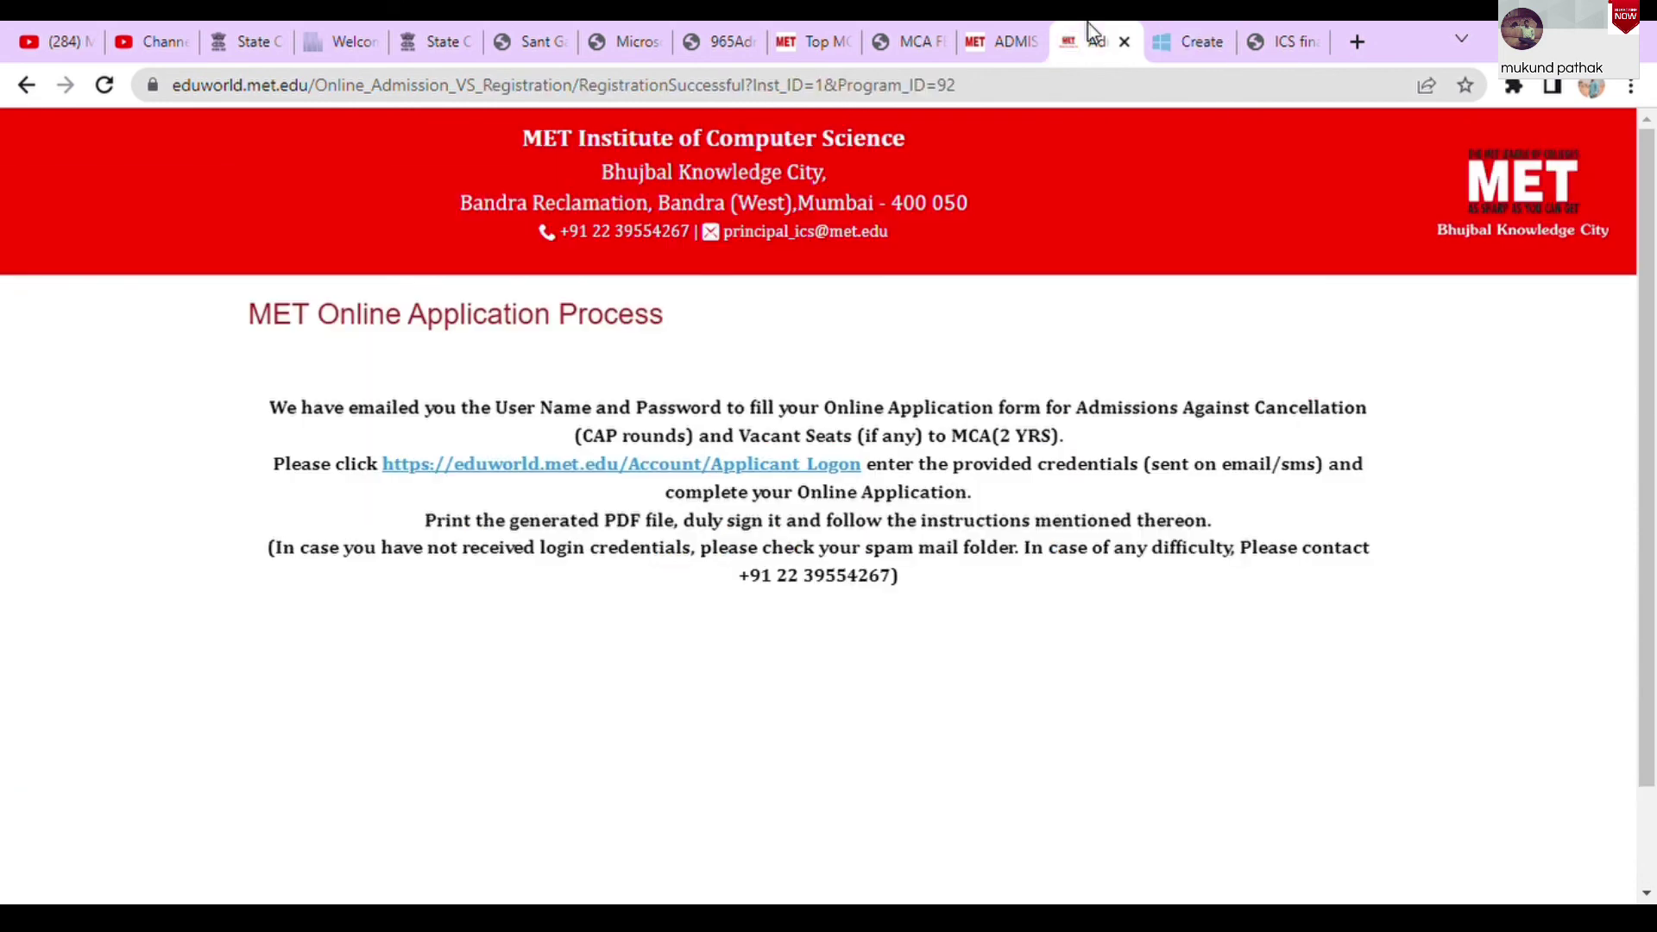
click(992, 23)
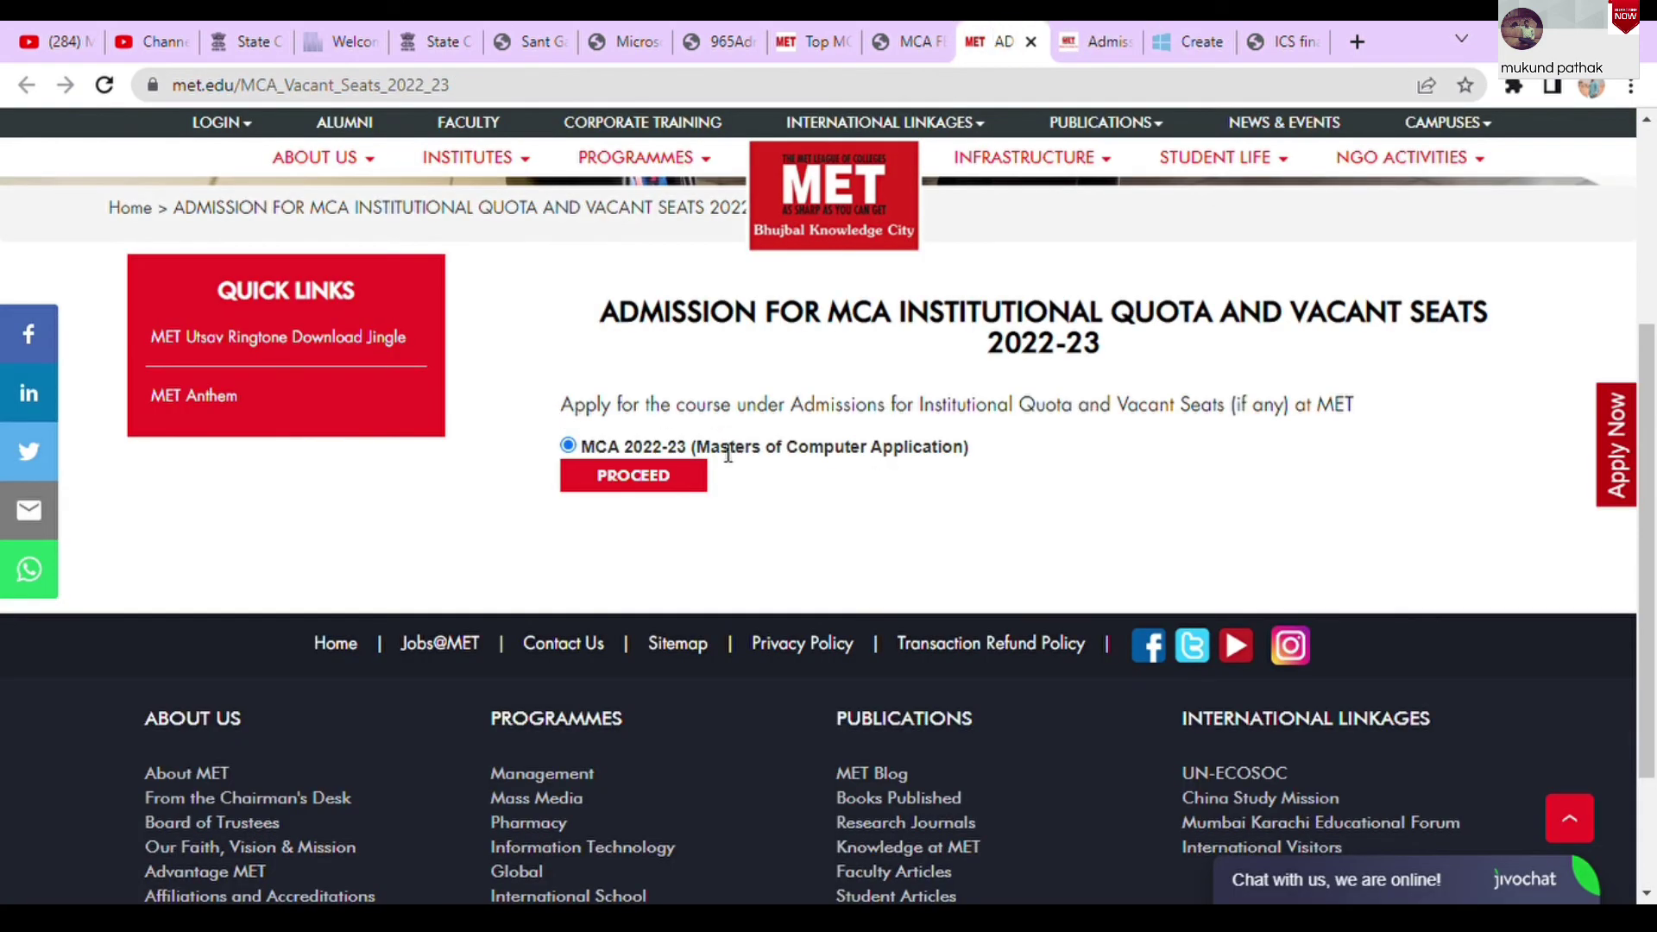
click(635, 480)
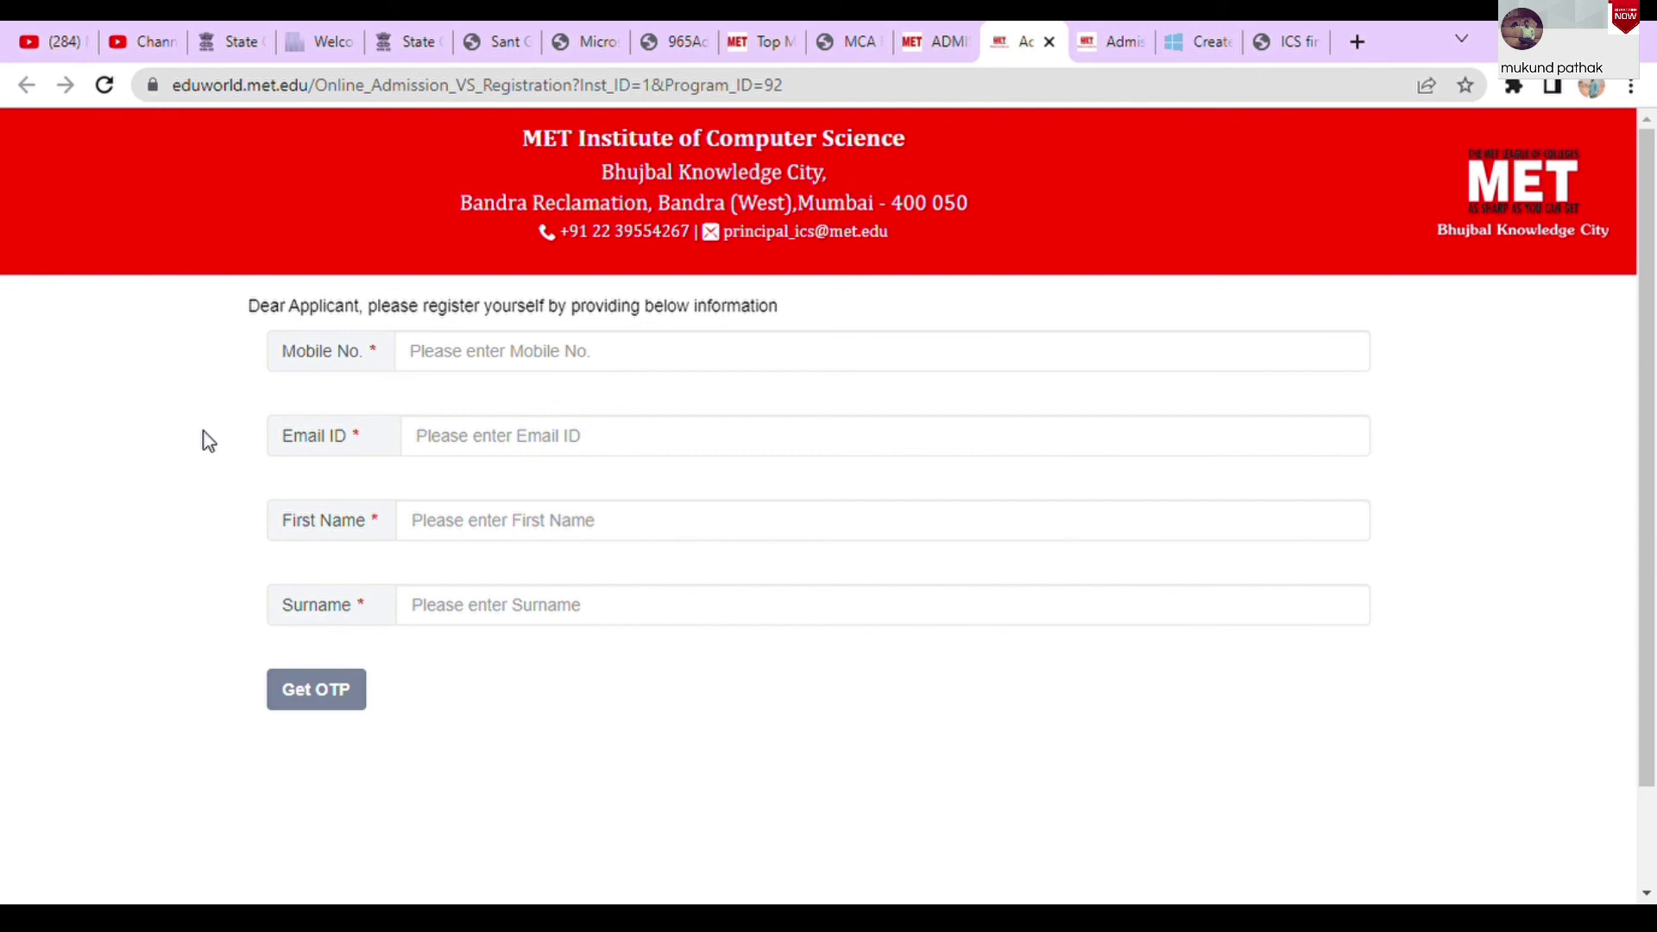
click(425, 26)
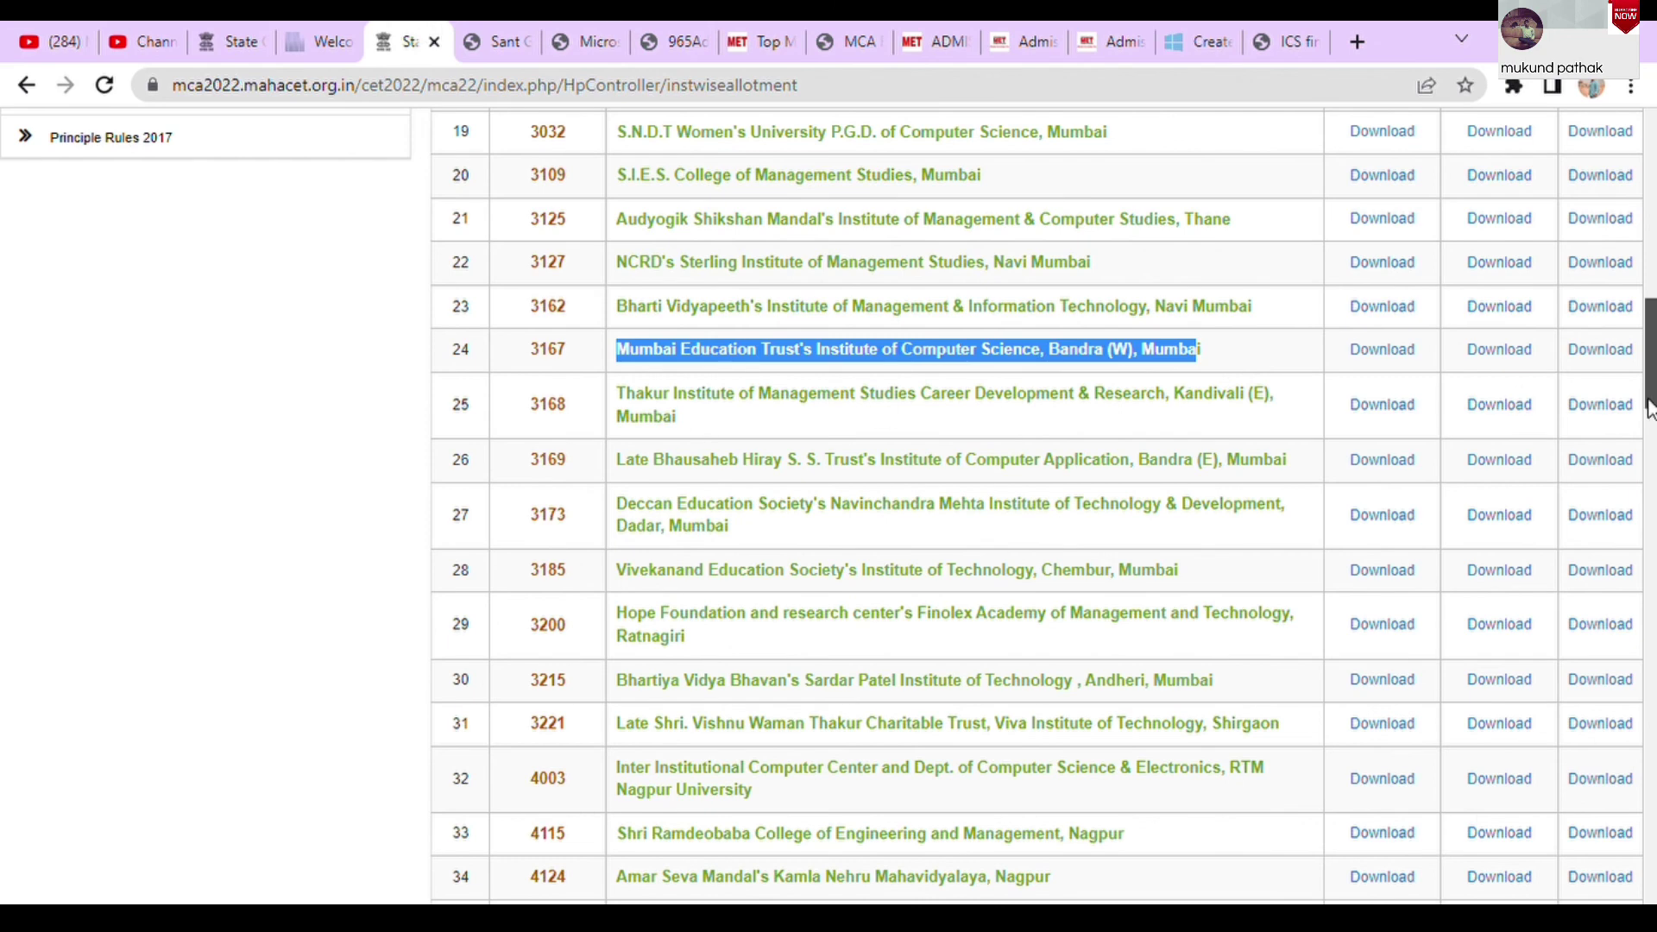
- Scroll through the institute-wise CAP allotment table, then move to the Sant Gadge Baba Amravati University site
drag(1651, 407, 1651, 587)
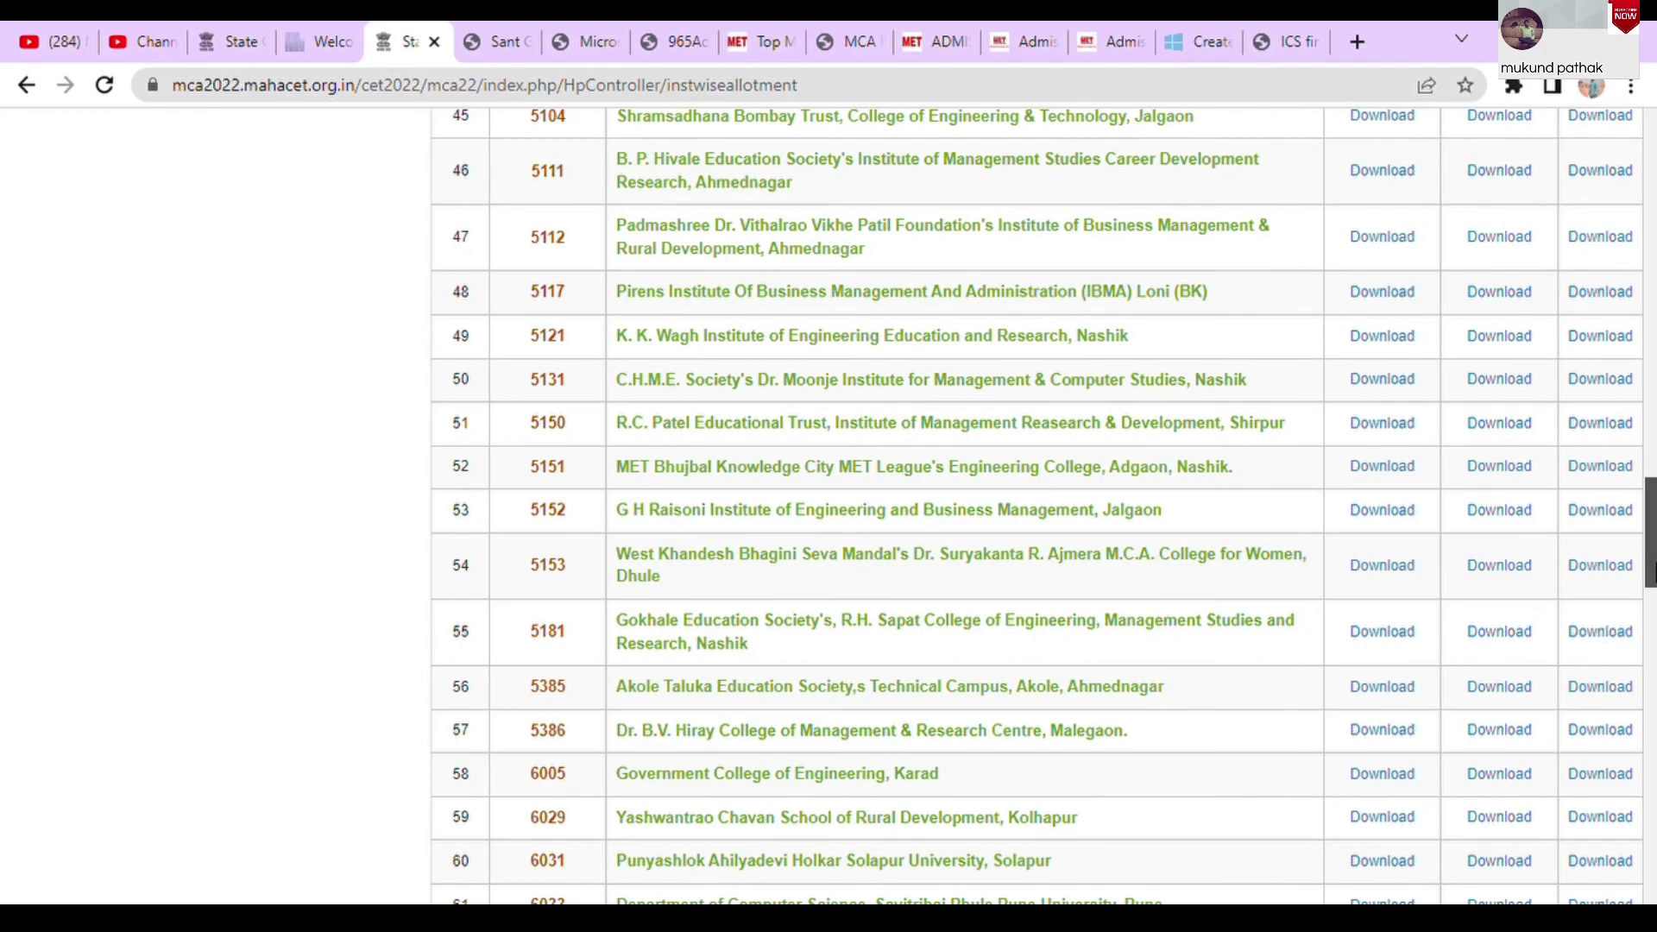
drag(1650, 528, 1644, 373)
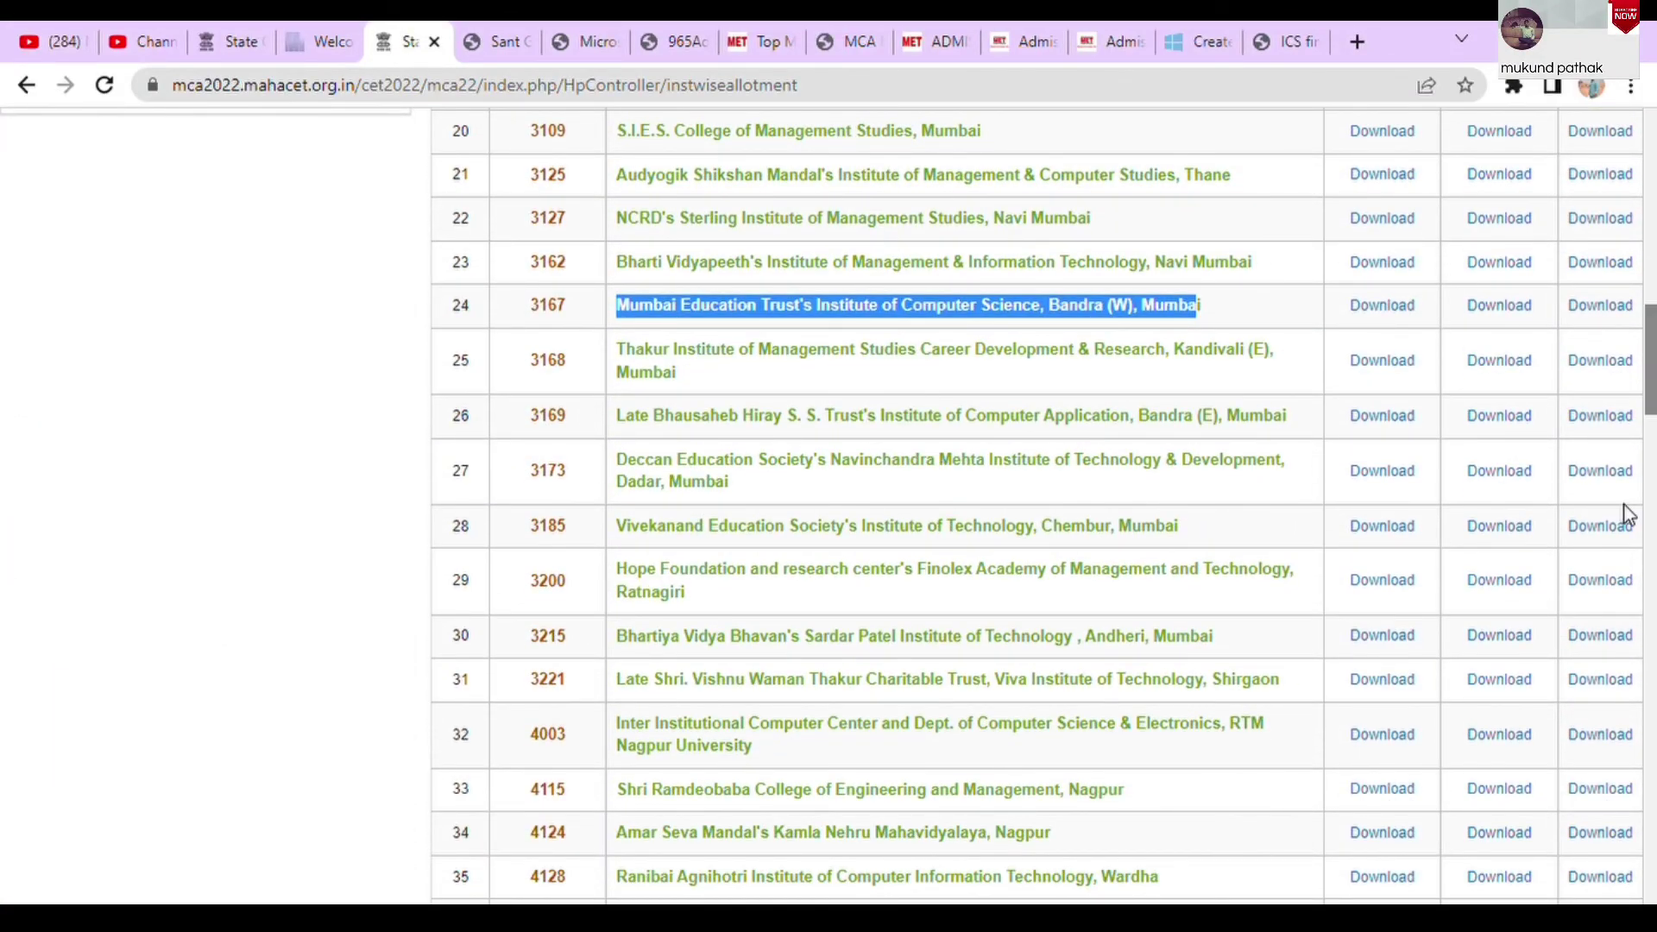
drag(1650, 393, 1650, 199)
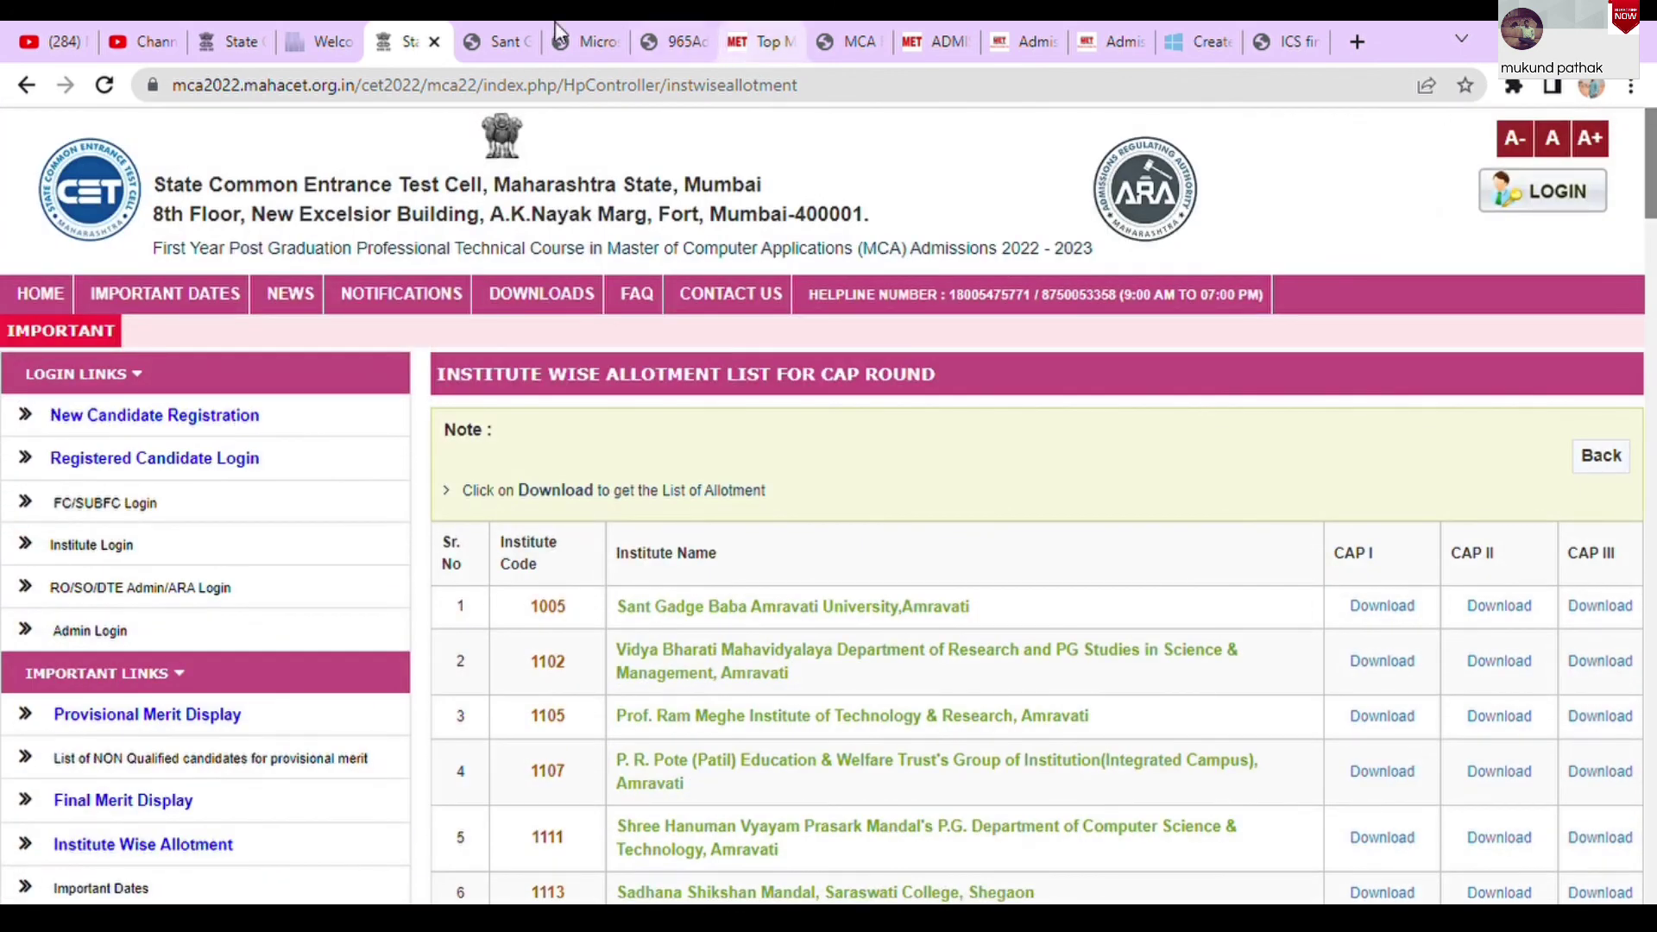
click(498, 39)
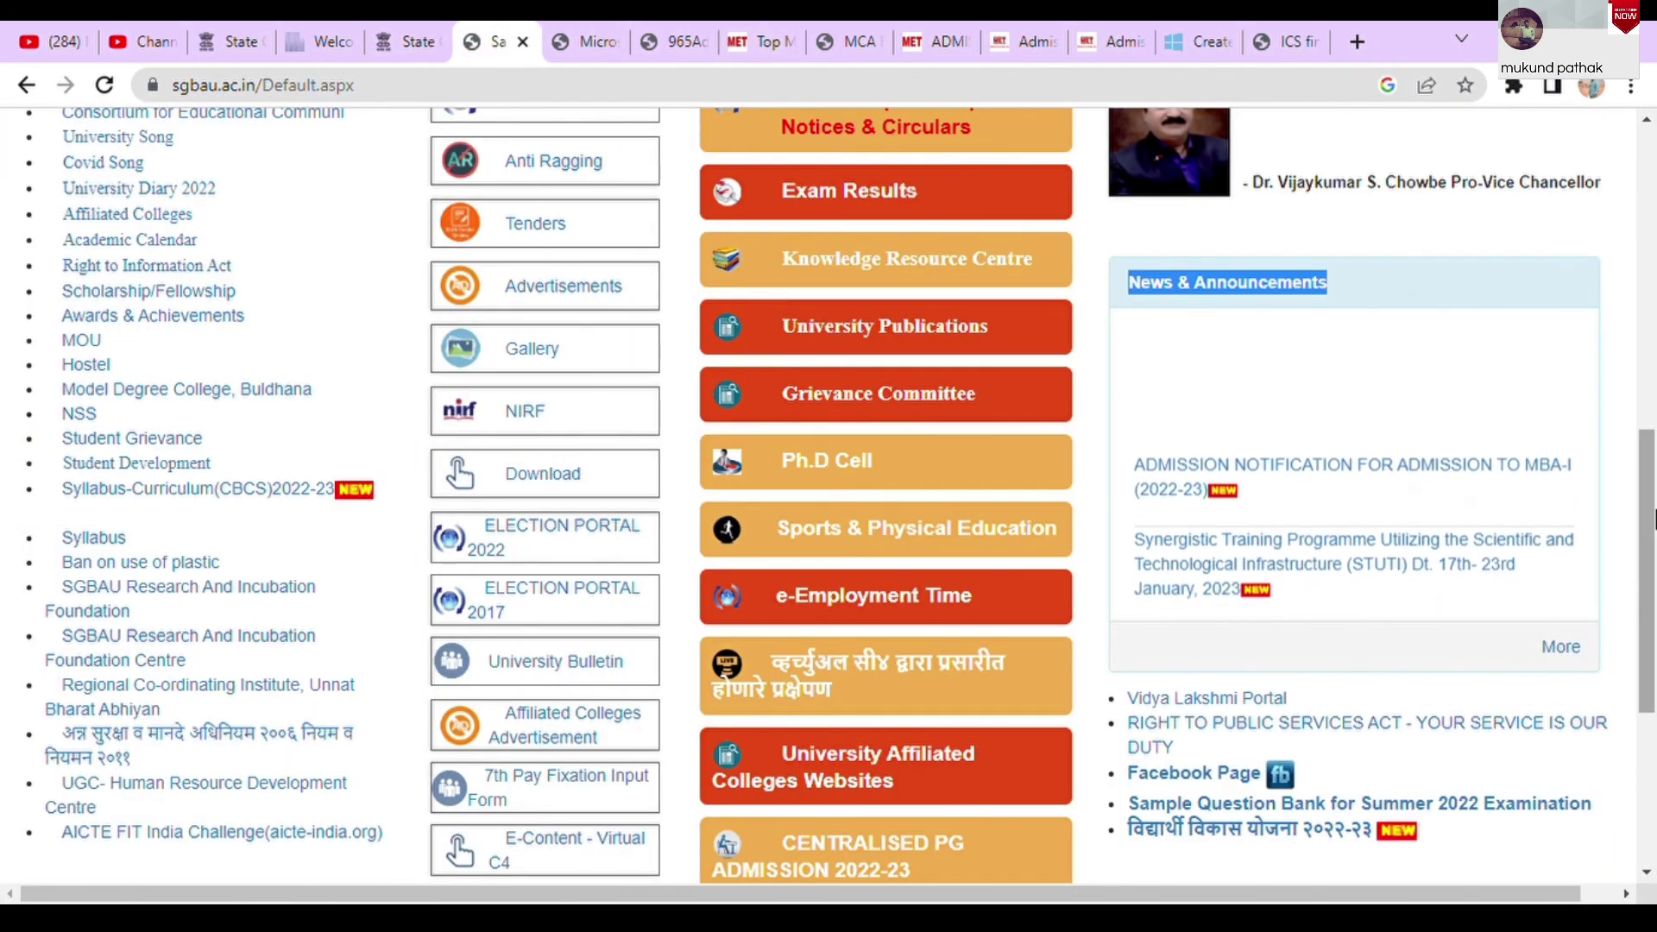
- Browse the university menus, open the CAP vacant seats notice, then view the MCA-I admission notice PDF
drag(1650, 548, 1650, 241)
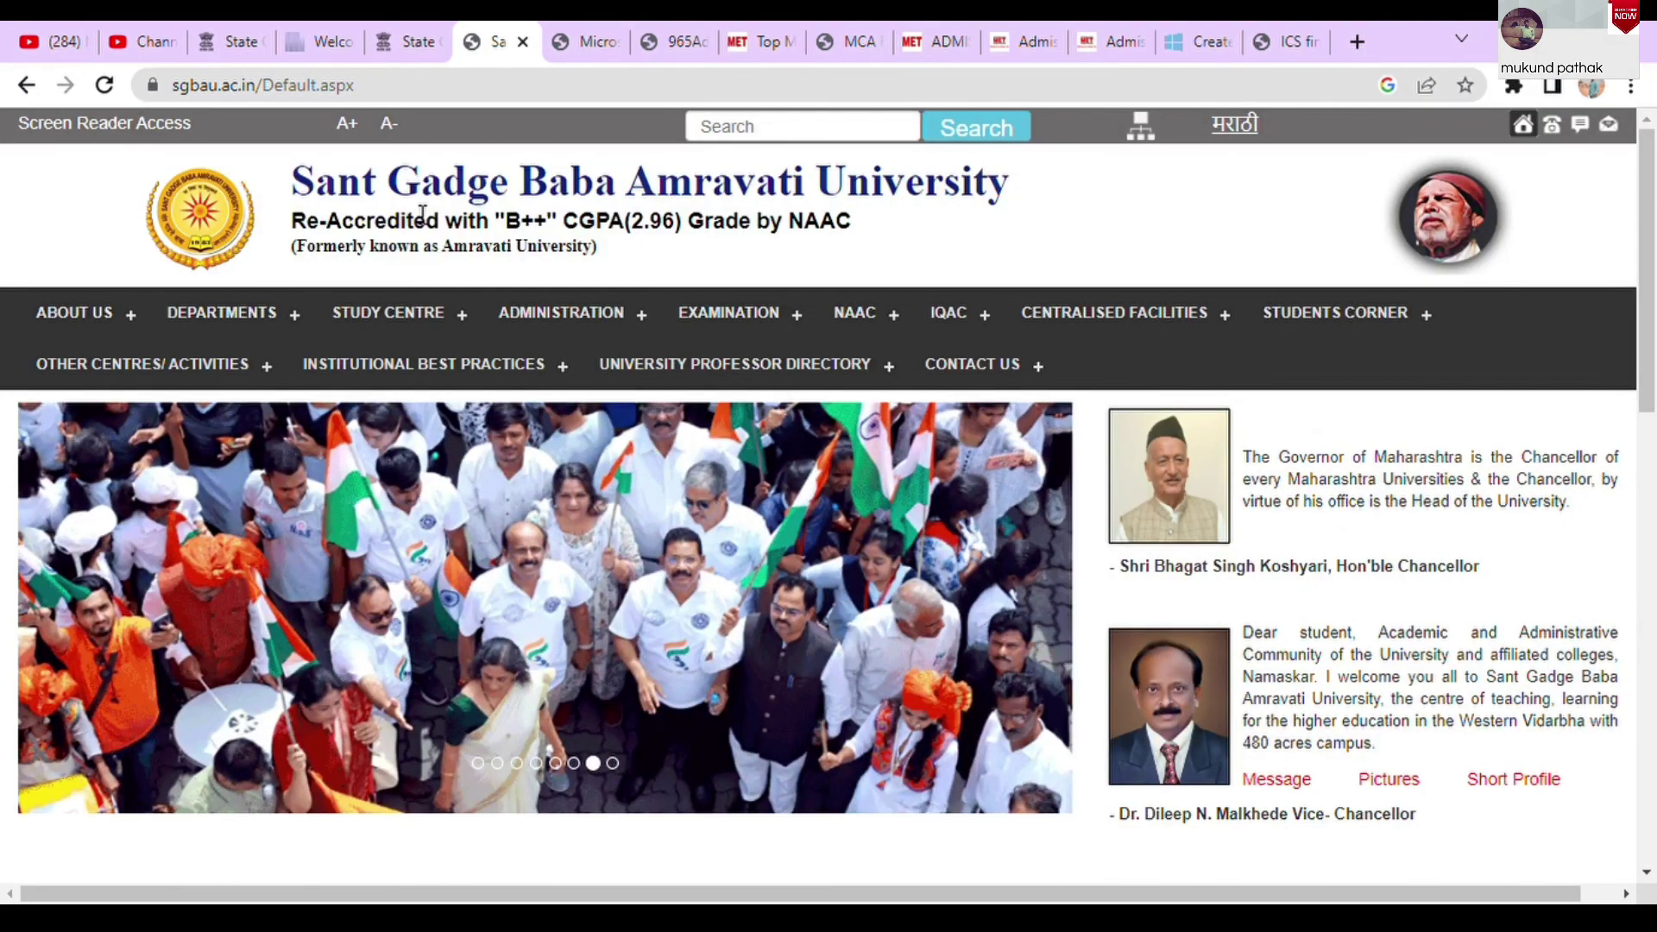
mouse_move(407, 383)
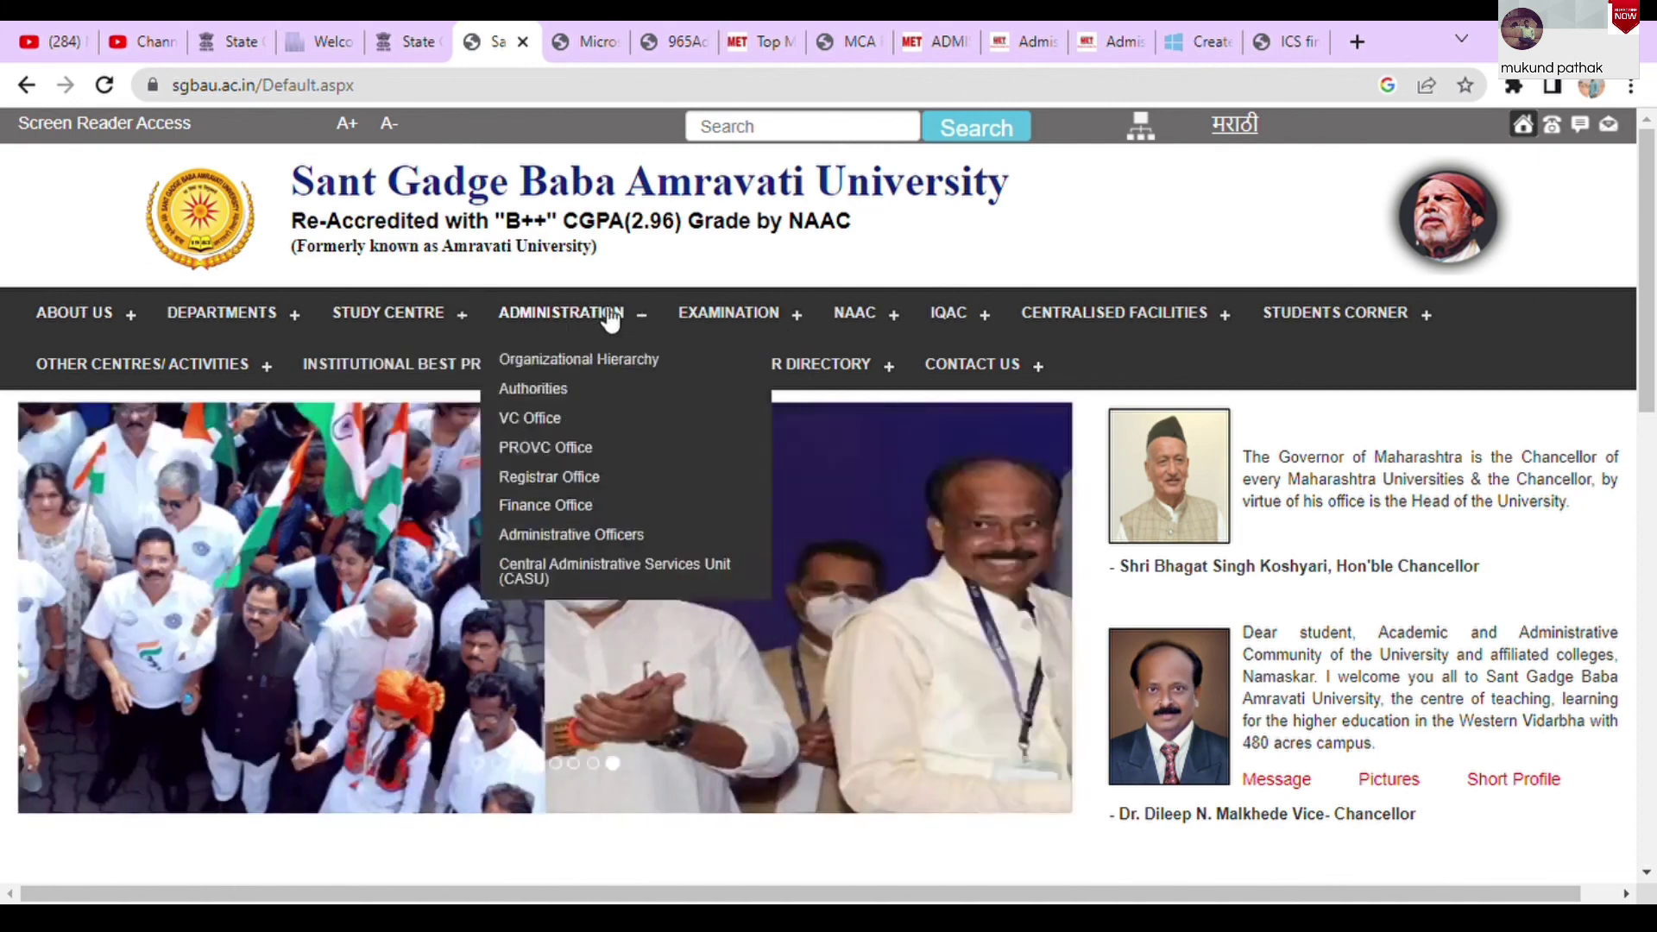
mouse_move(323, 326)
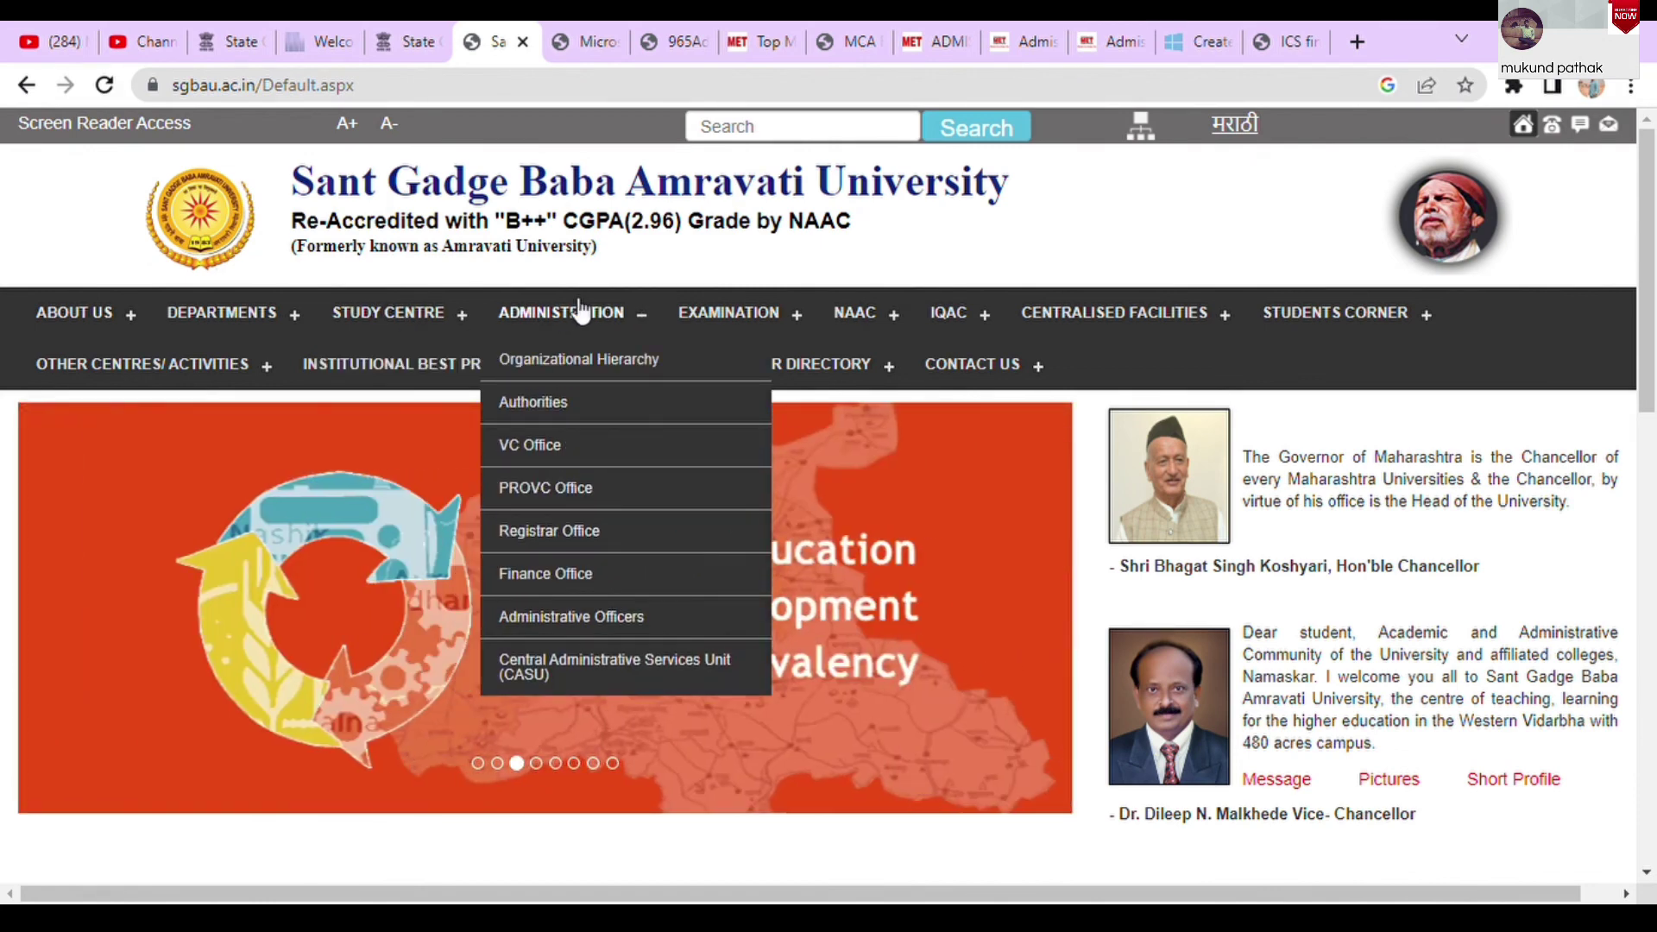
mouse_move(737, 326)
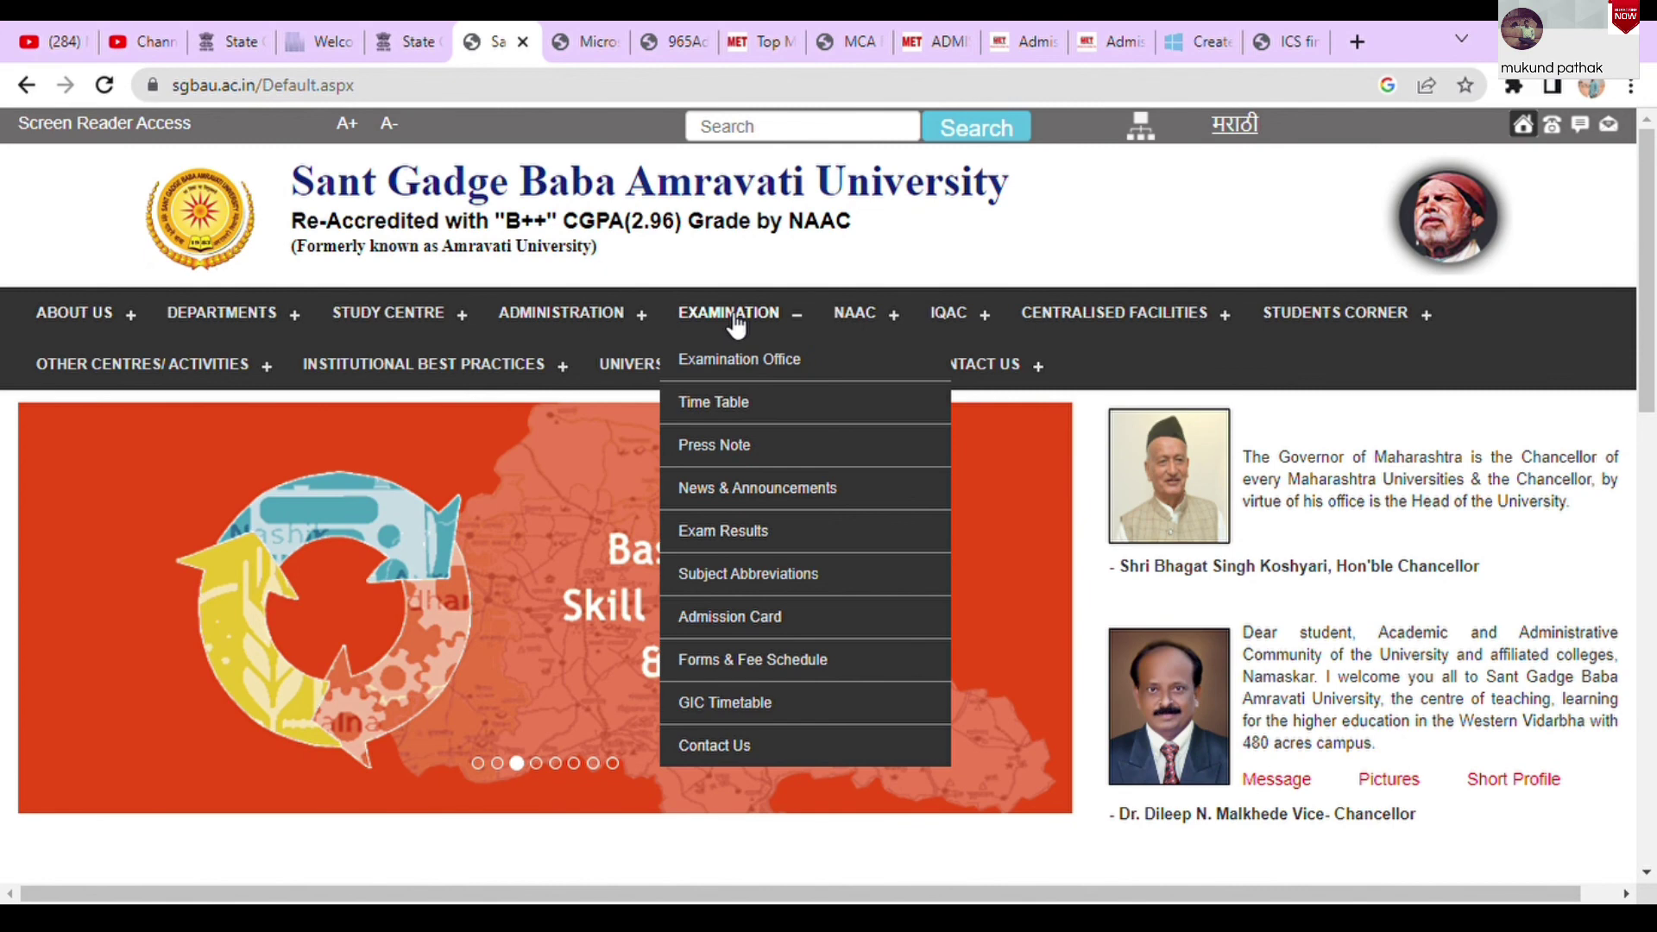
click(489, 593)
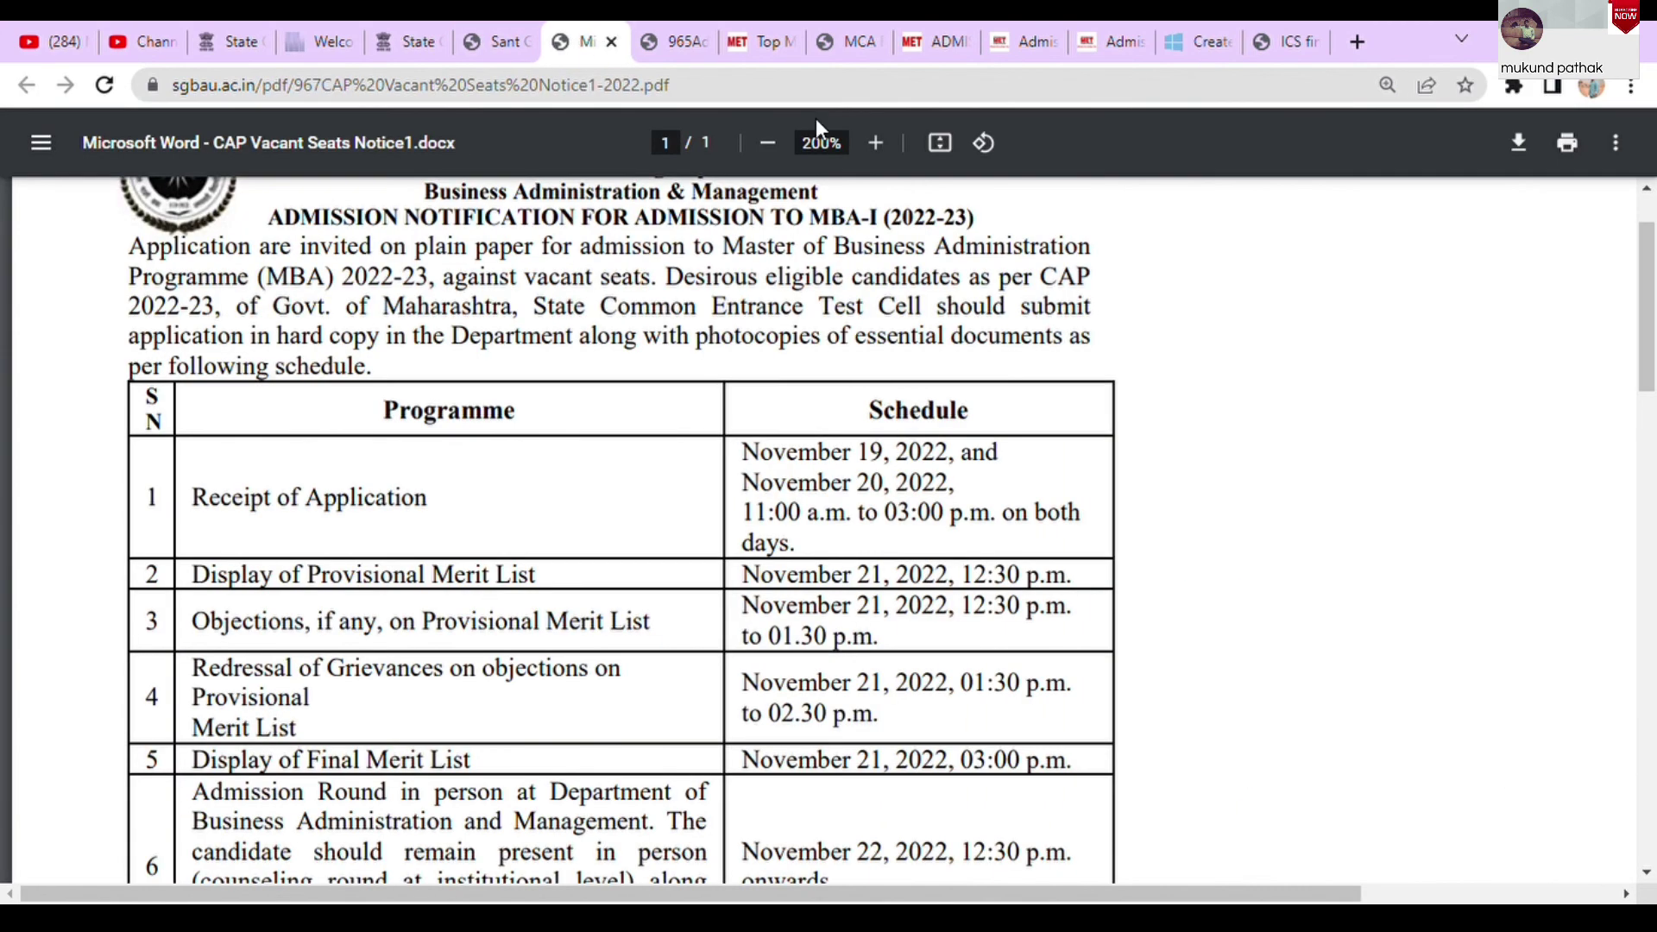
click(673, 41)
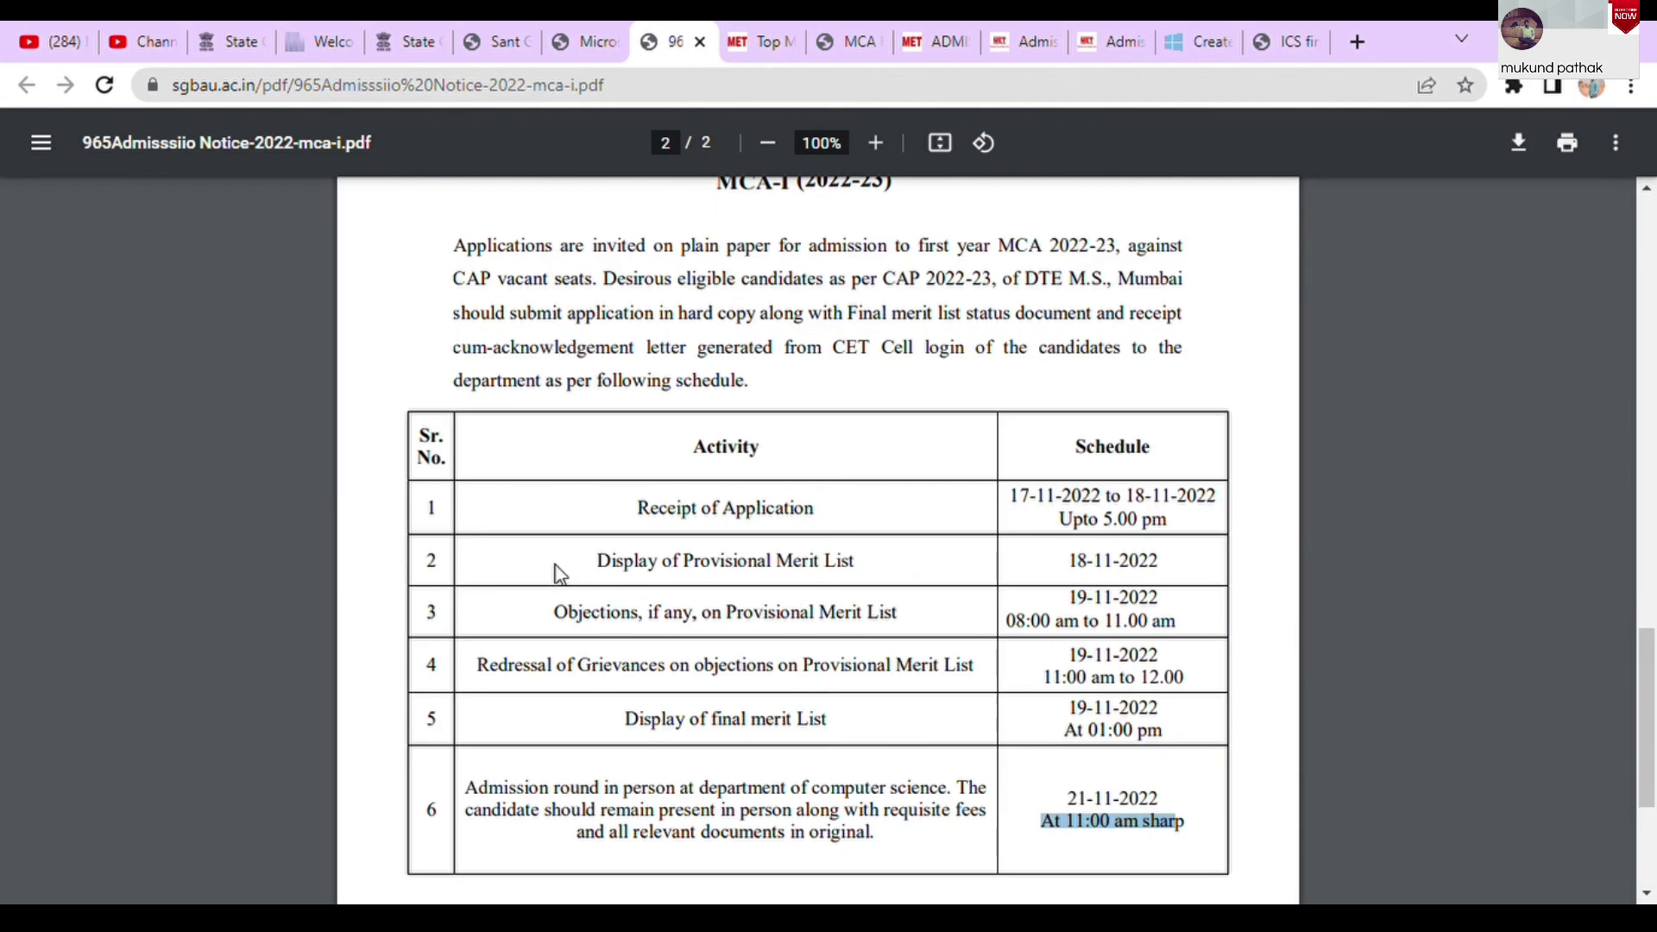